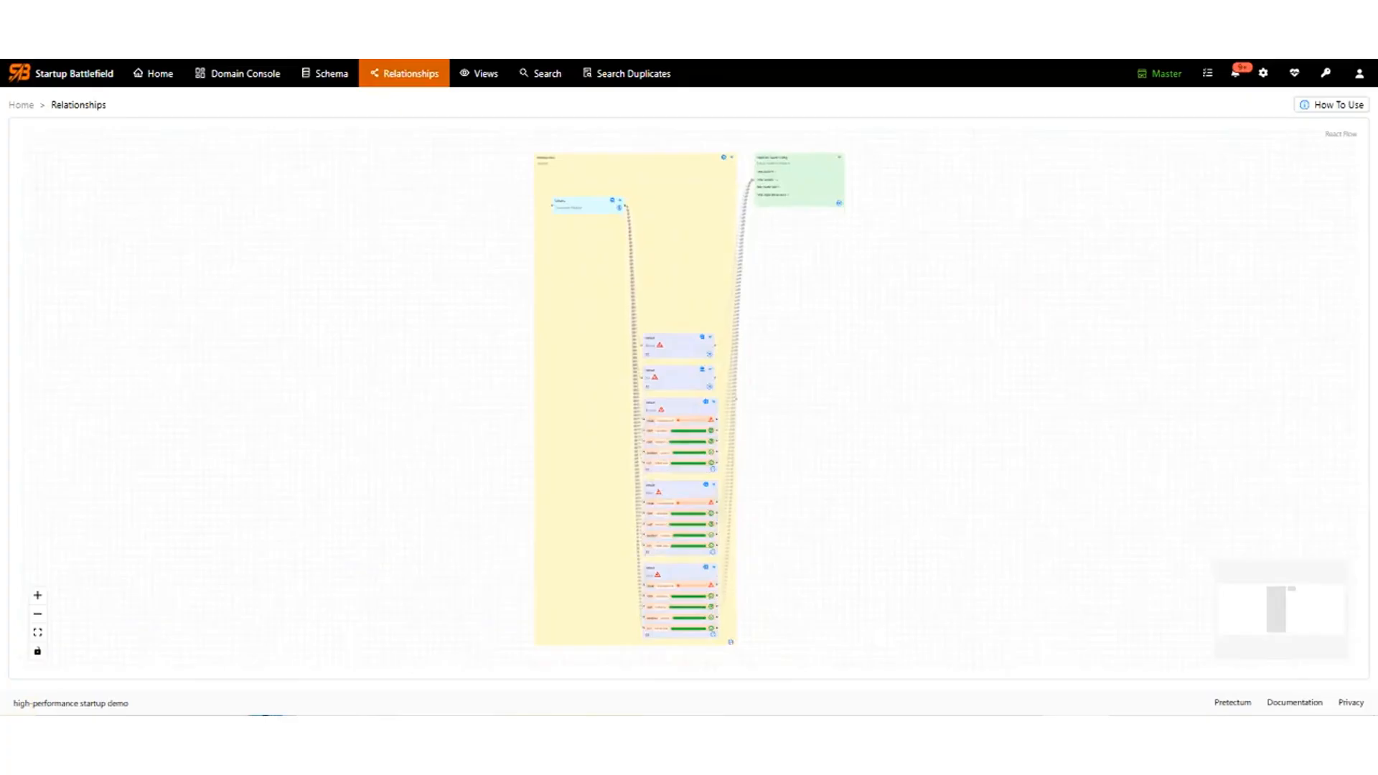
Expand the schema fields of the datasets and of the Customer Master schema in the relationship diagram.
click(710, 386)
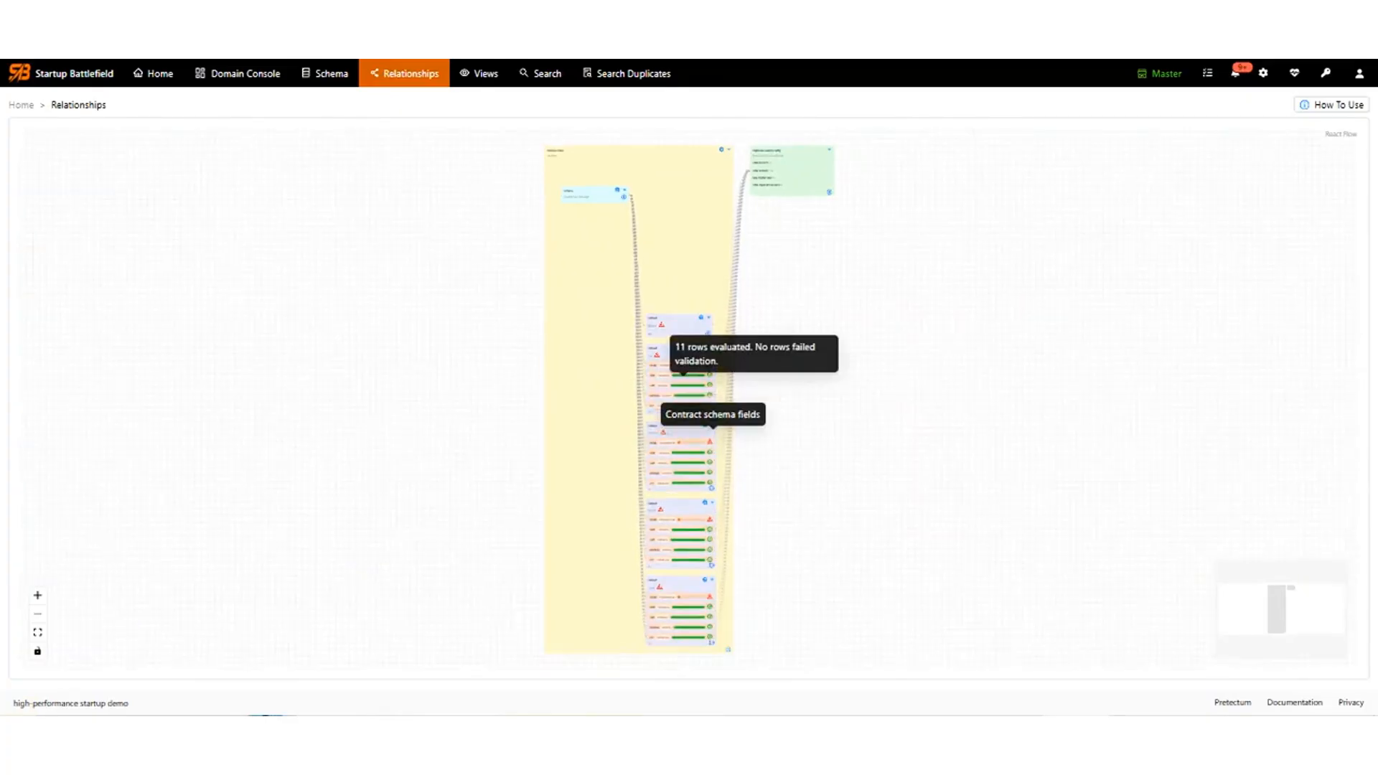
click(708, 333)
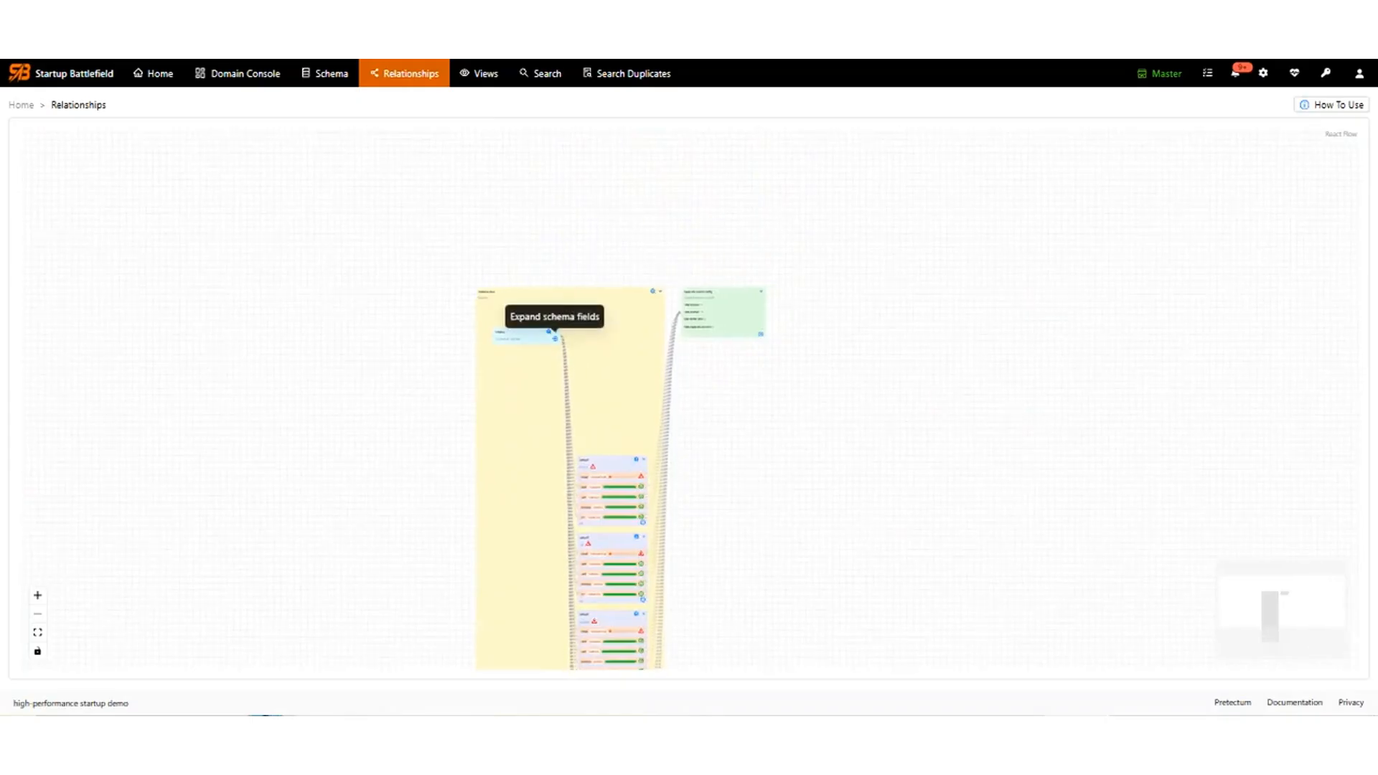
click(549, 332)
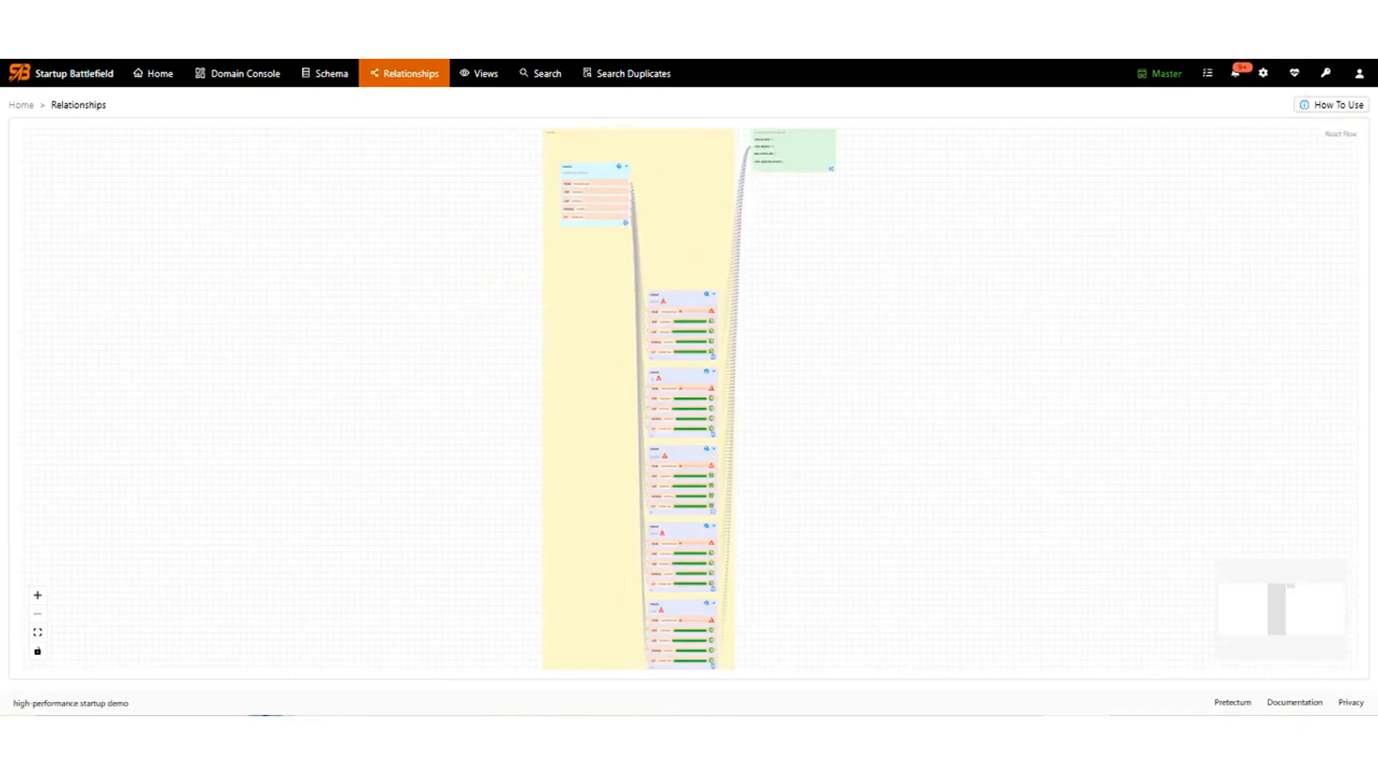
Zoom in on the Customer Master schema and its Wood dataset, and expand the search data tags of the Email Address Match config.
click(619, 166)
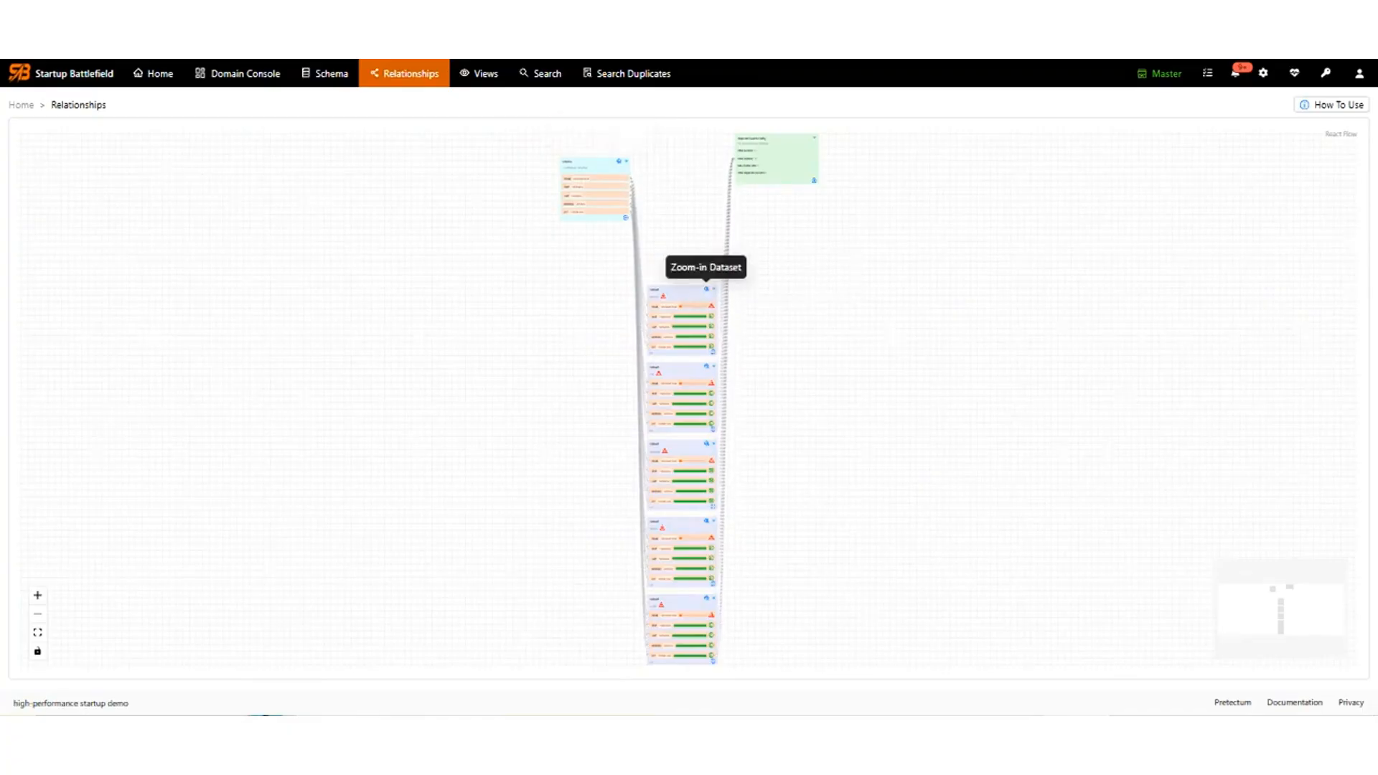
click(707, 289)
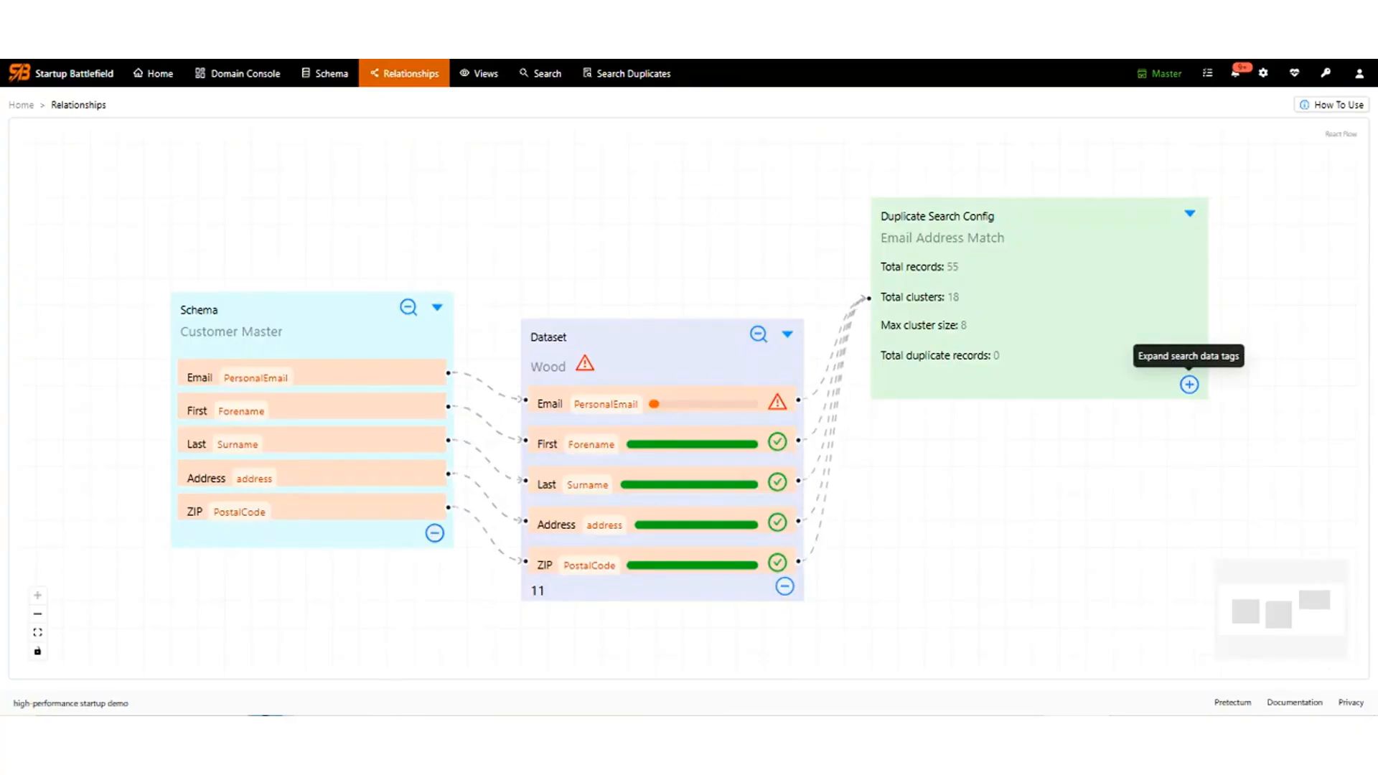
click(1190, 384)
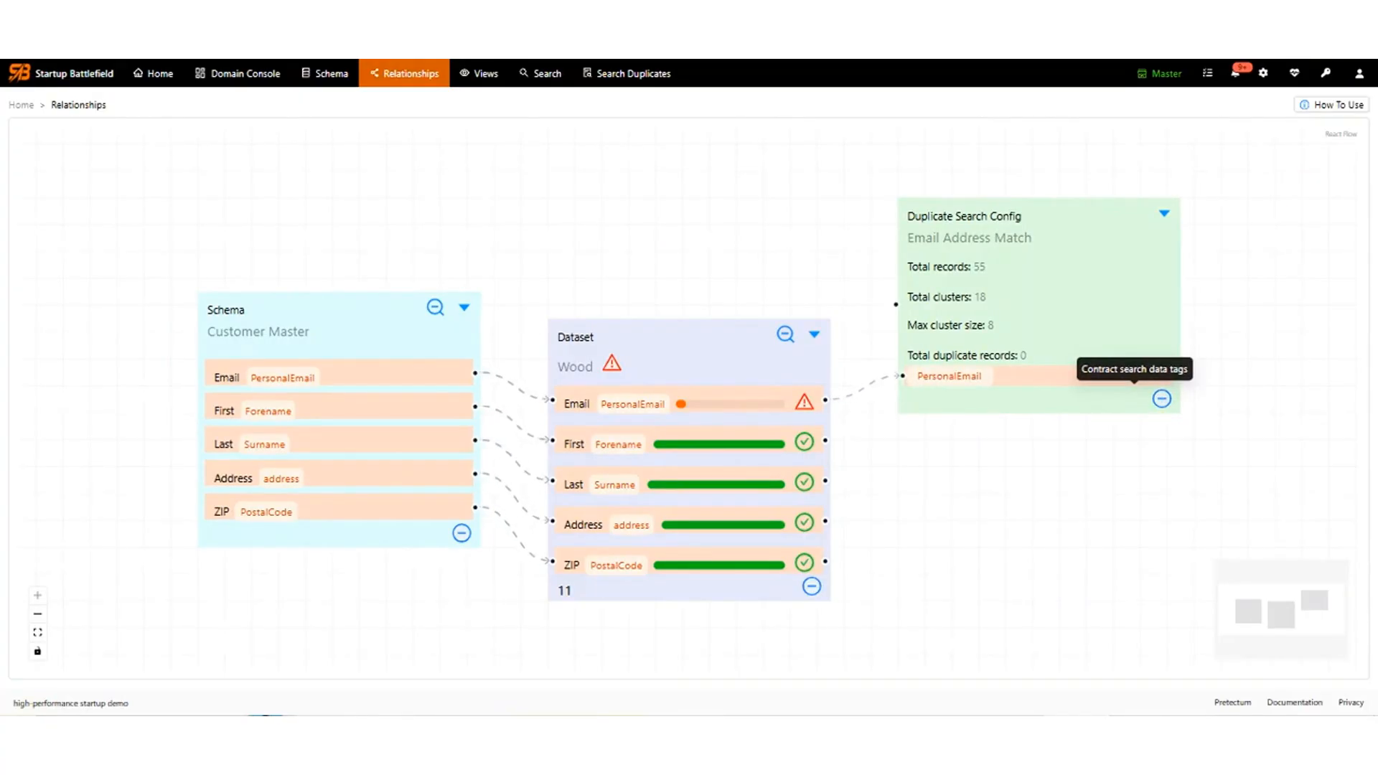
View the Wood dataset from the diagram and compare its records with those of the Gold dataset.
click(814, 334)
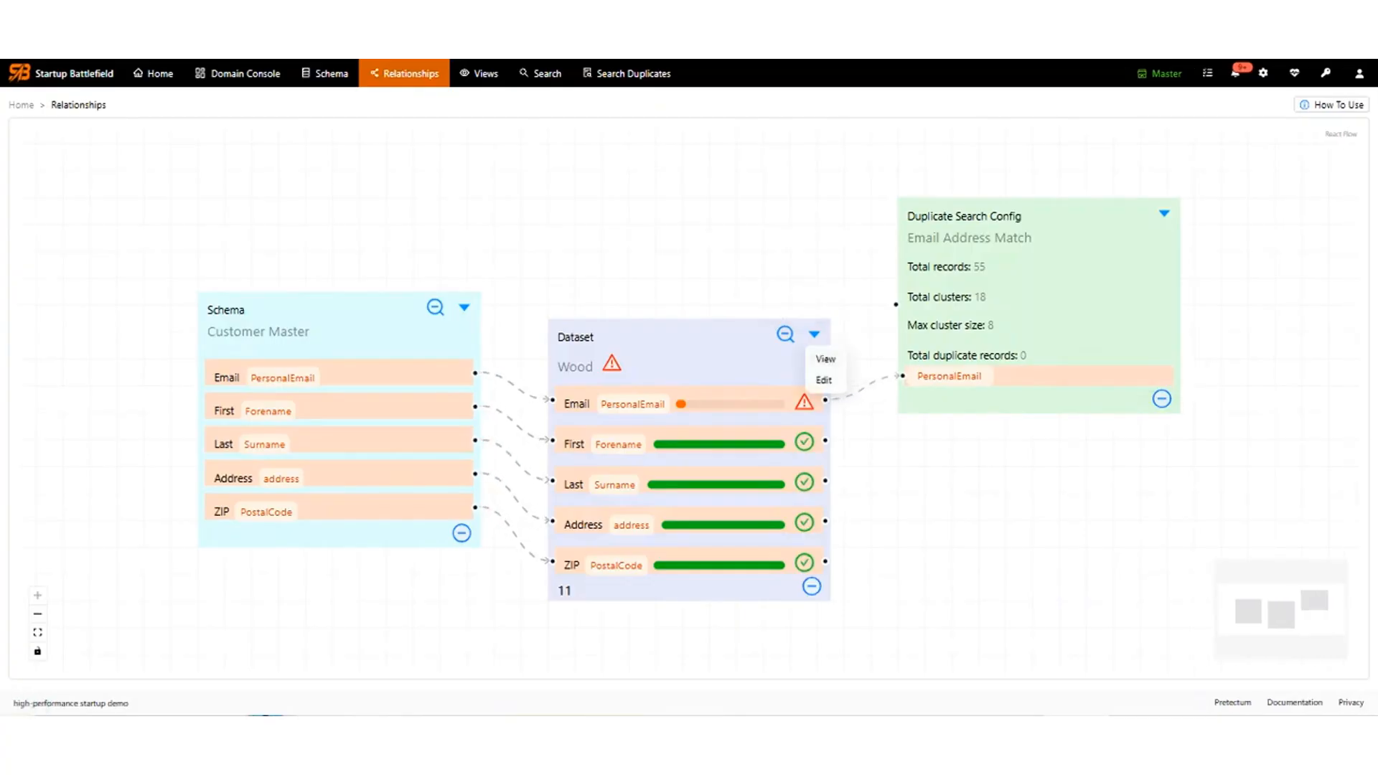
click(825, 359)
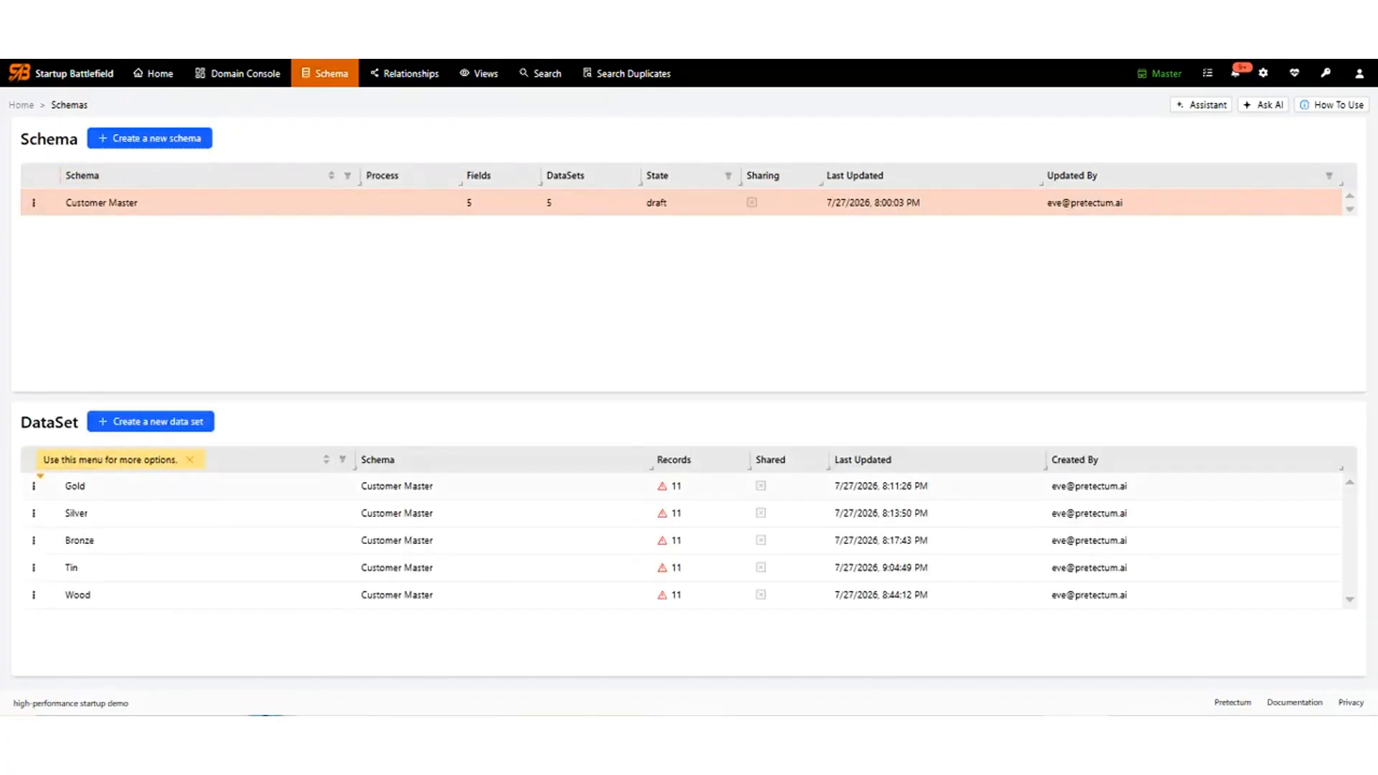
click(74, 487)
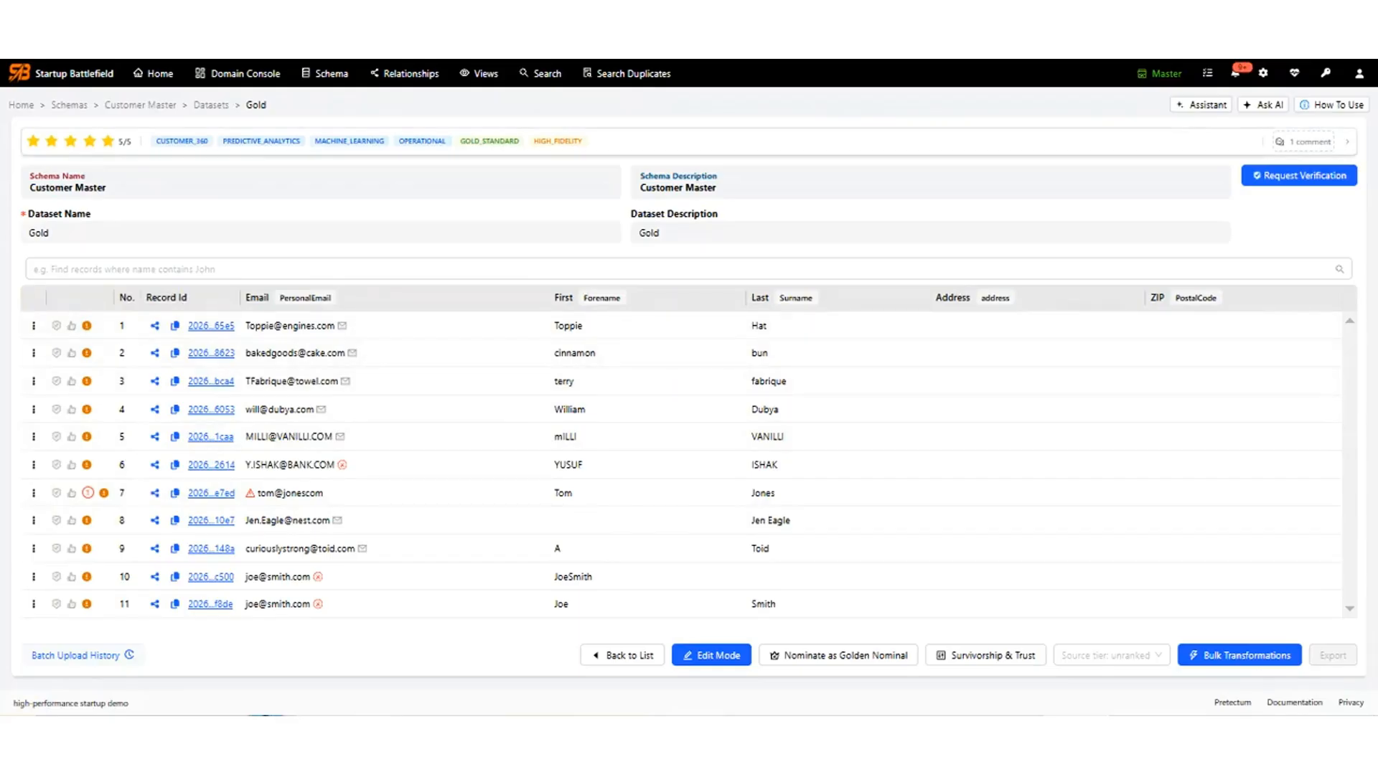
click(211, 105)
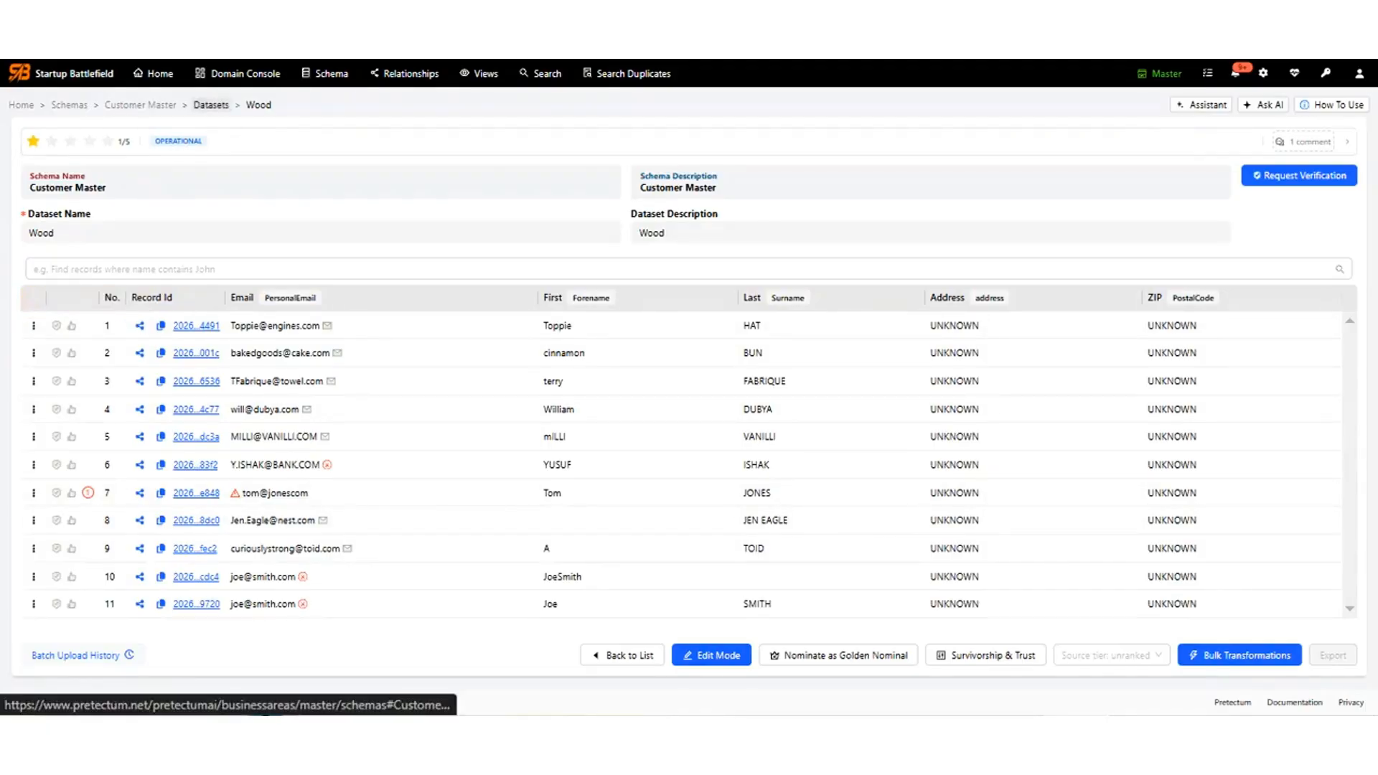
Open the Tin dataset and examine the address and email quality indicators of its records.
click(211, 105)
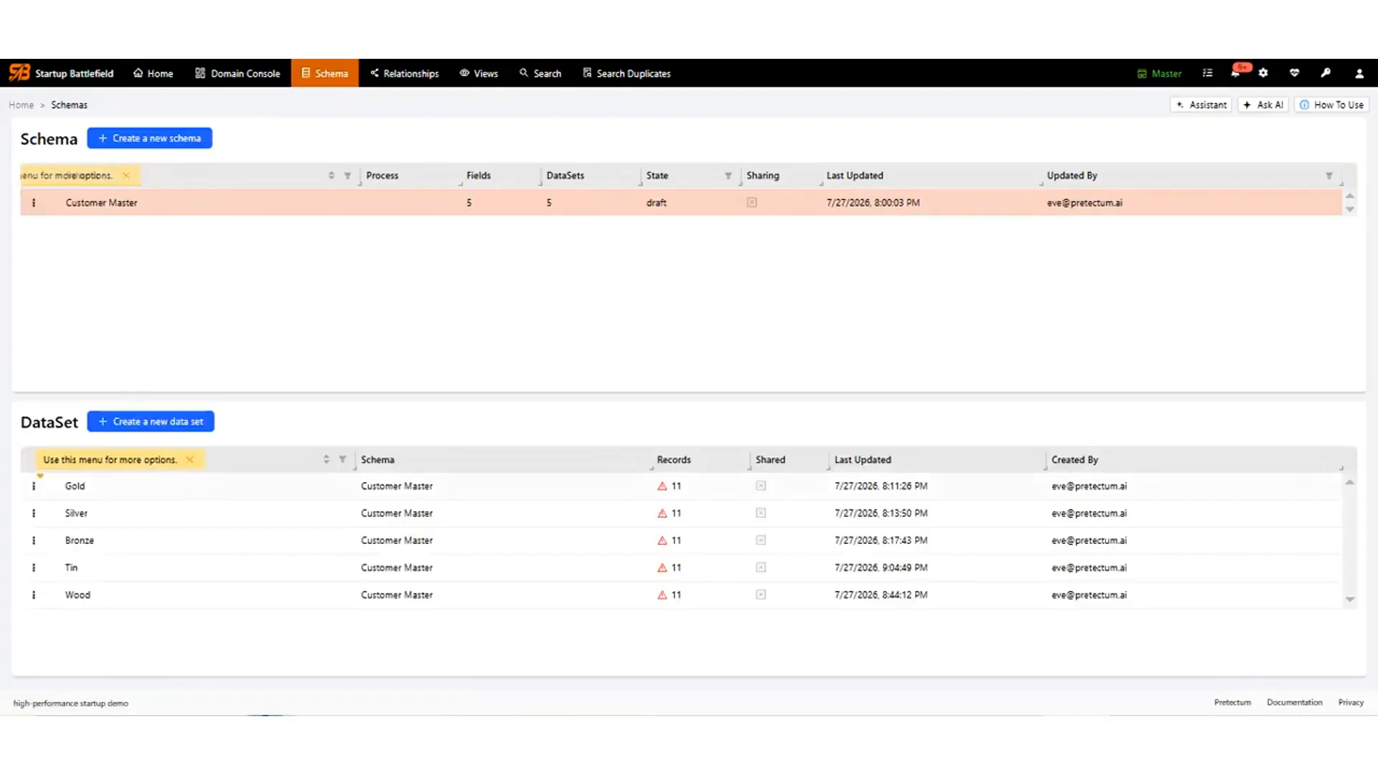
click(71, 568)
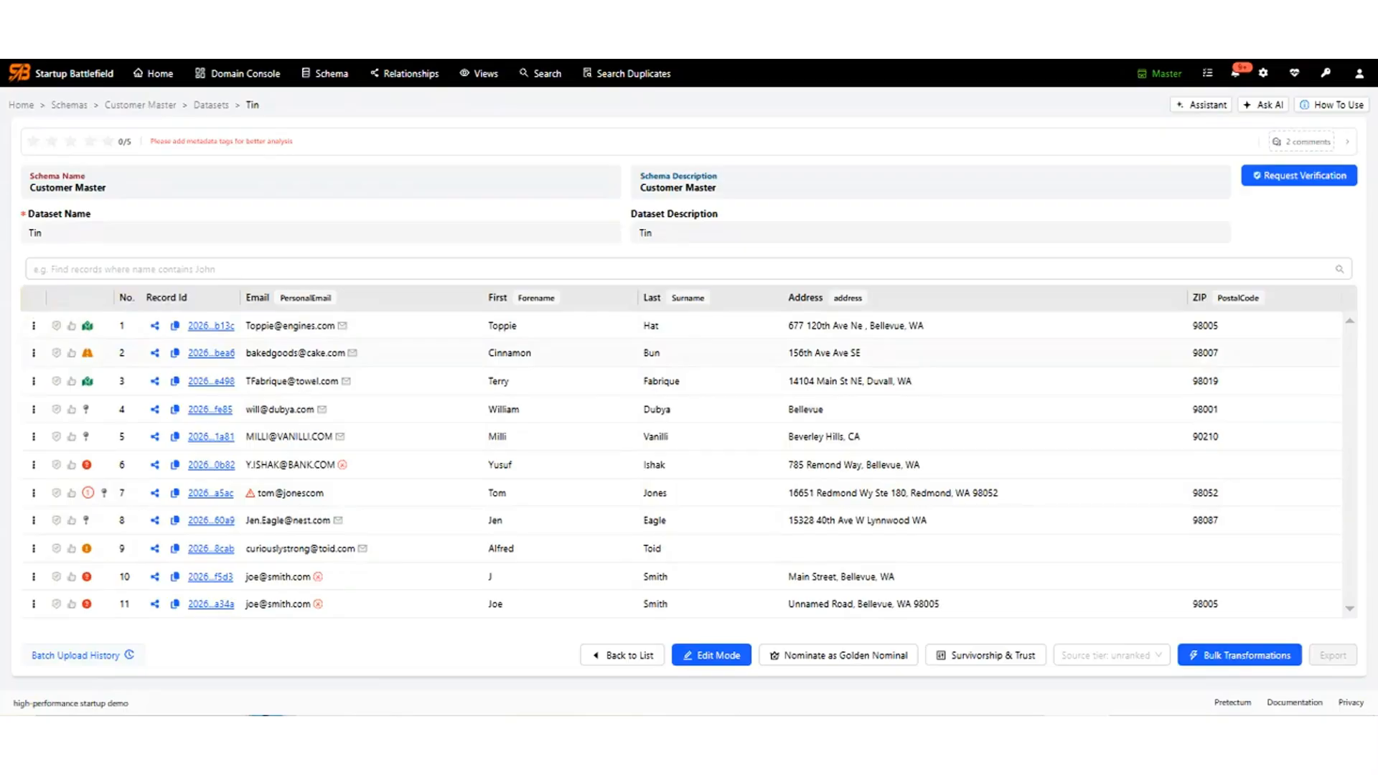
mouse_move(87, 325)
mouse_move(87, 353)
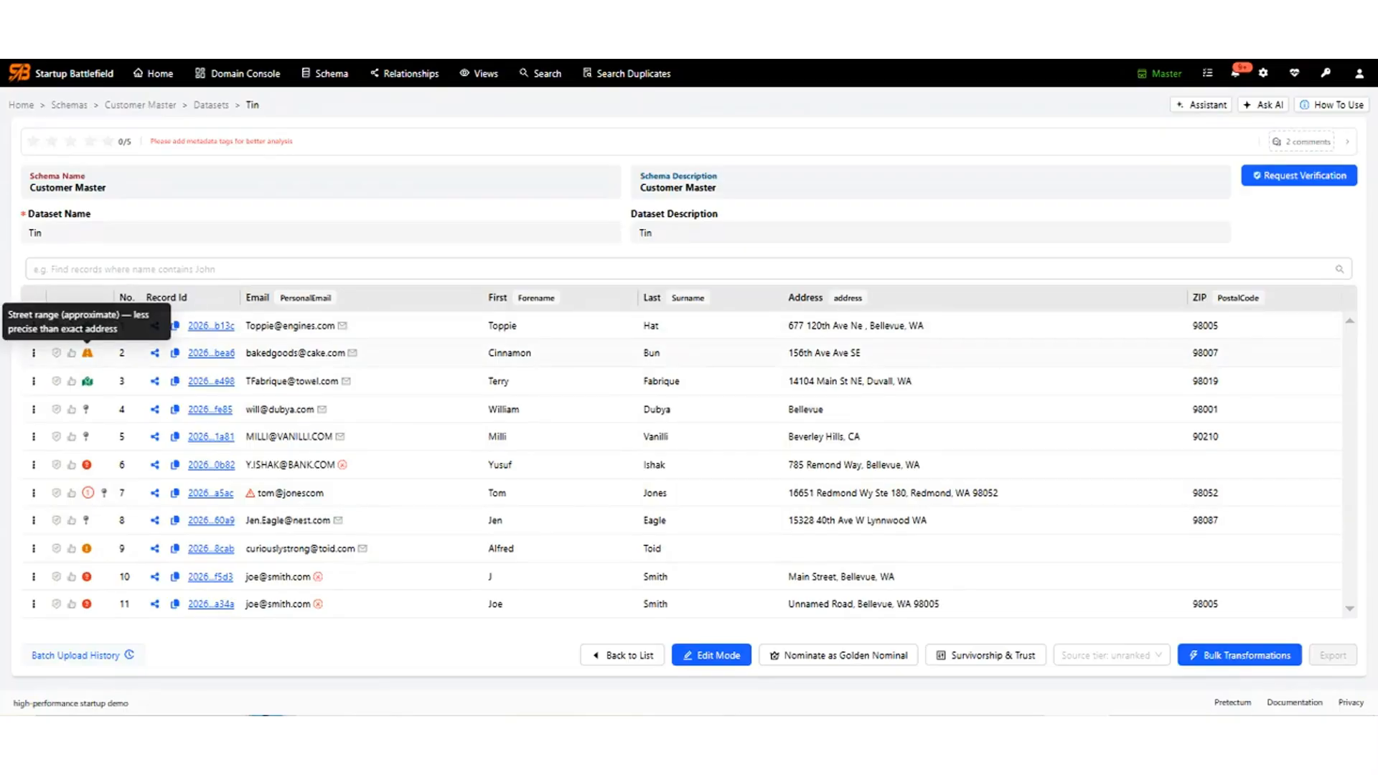
mouse_move(87, 380)
mouse_move(340, 436)
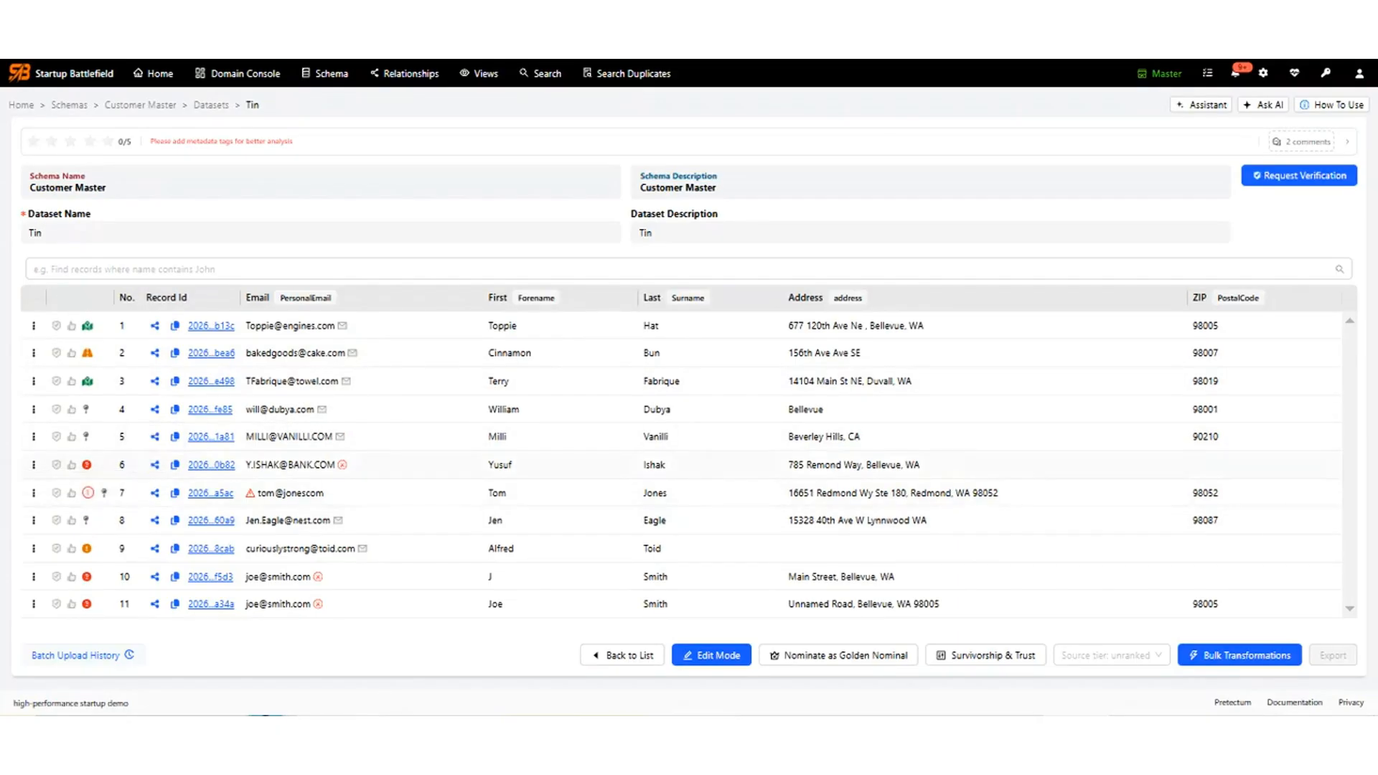
mouse_move(251, 493)
Open the Email Address Match duplicate search results and show the job summary and job metadata.
click(627, 73)
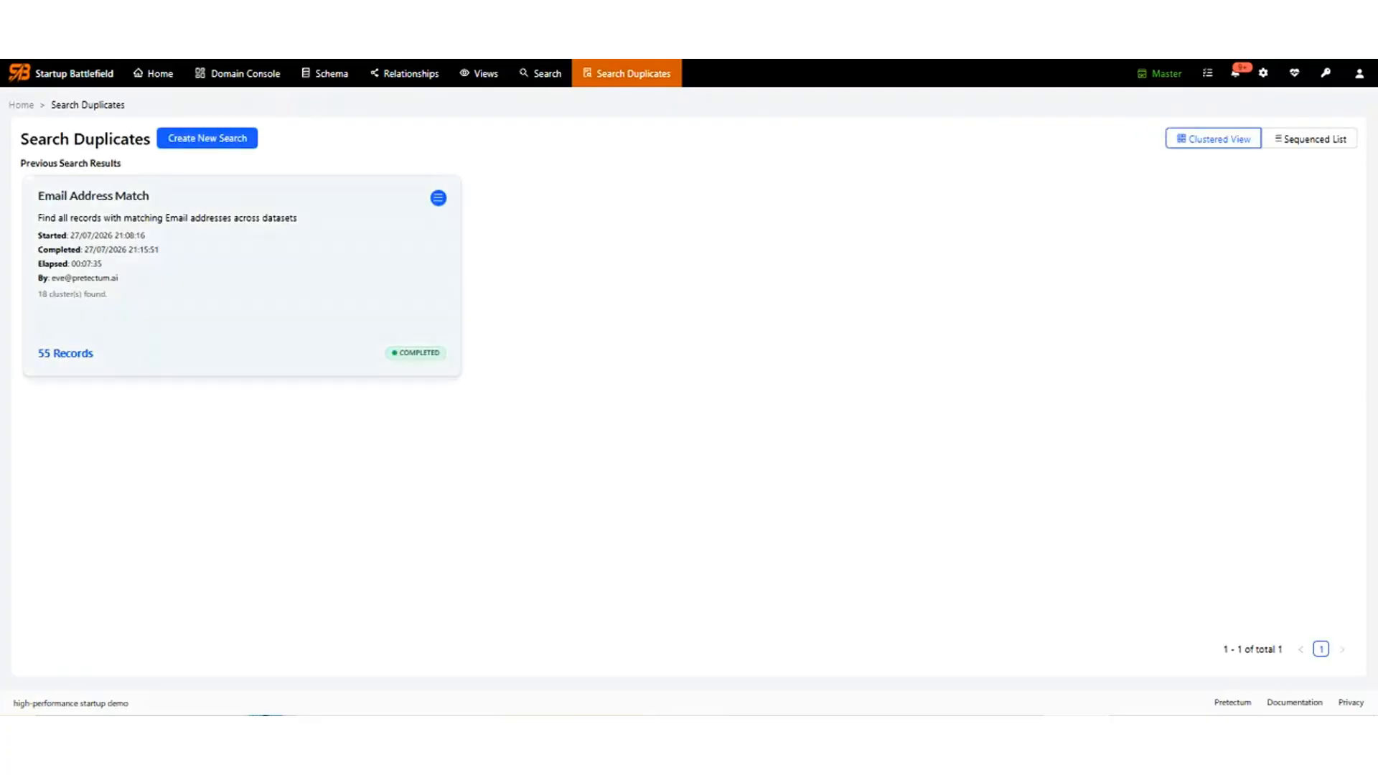
click(439, 199)
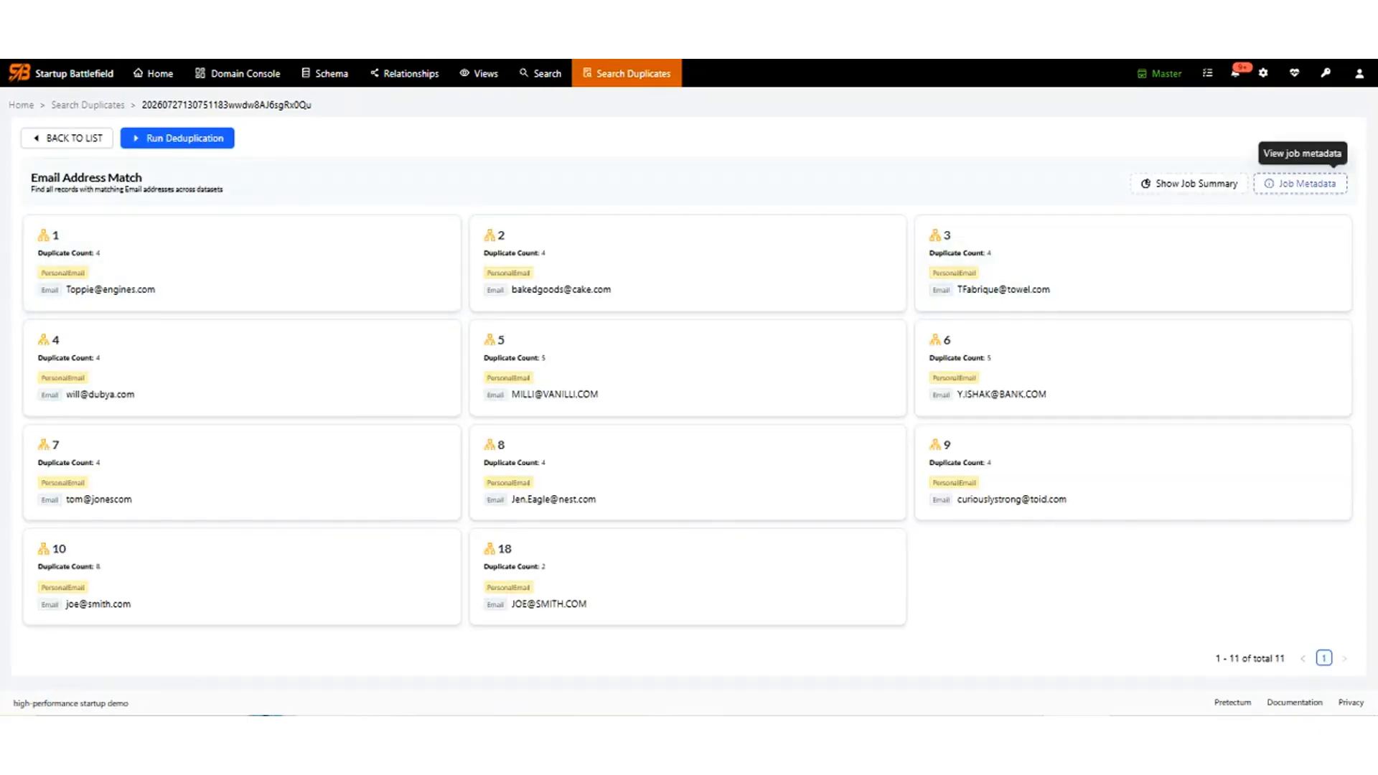
click(1190, 184)
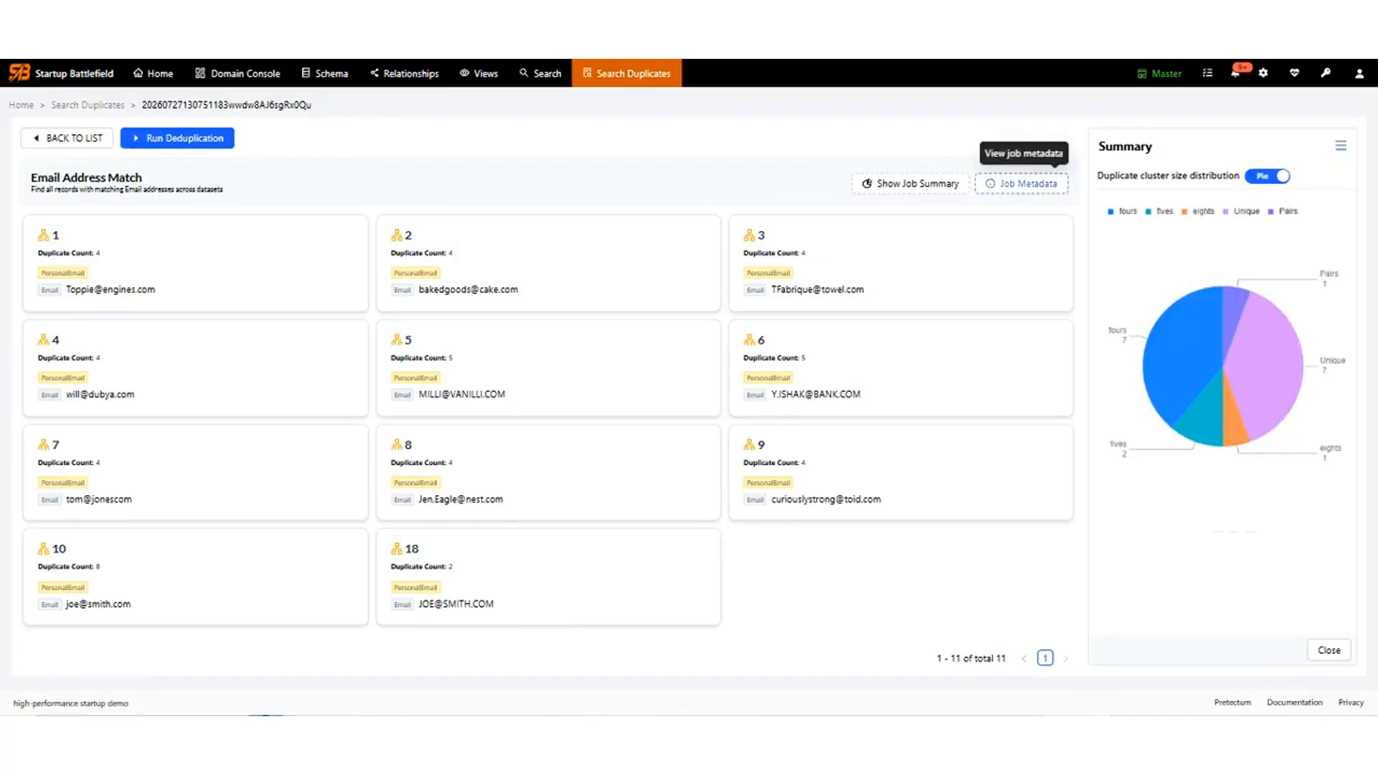
click(1021, 183)
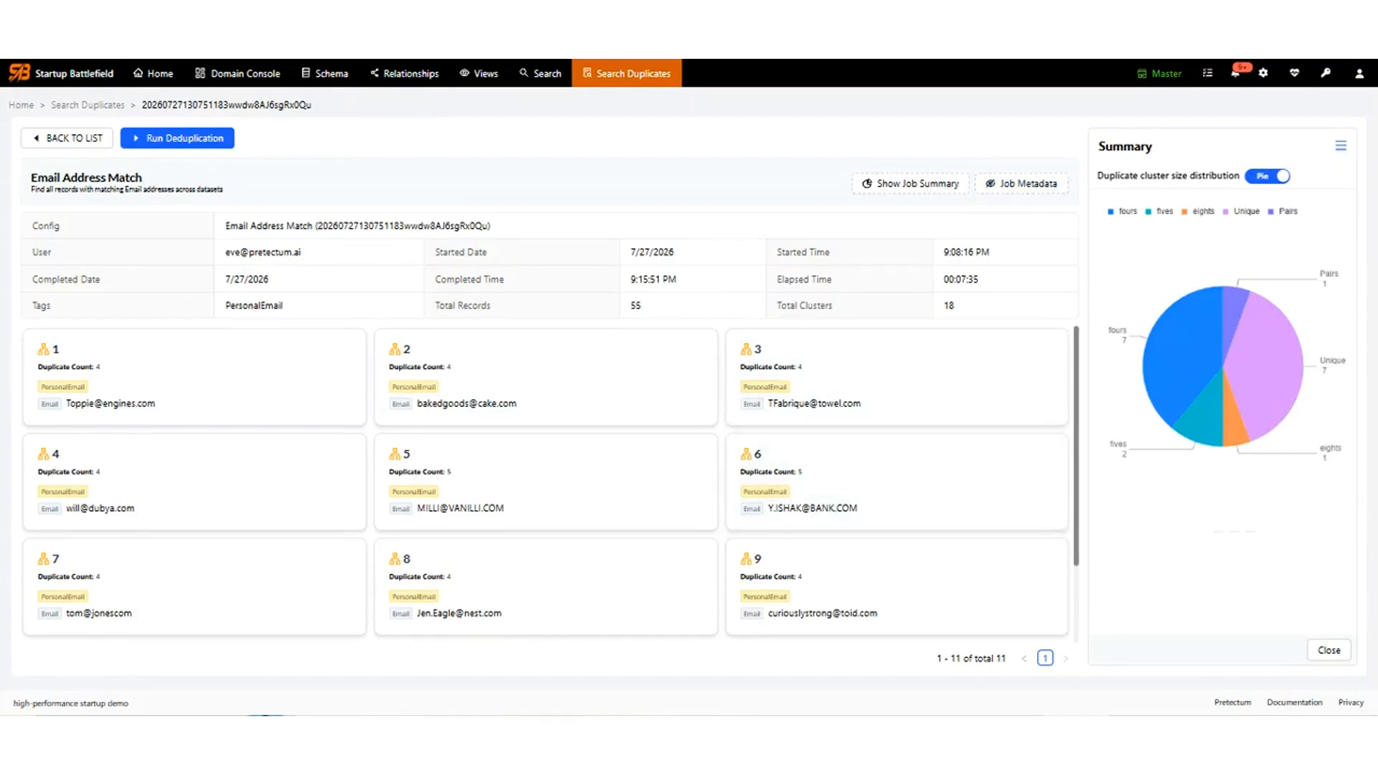
Open duplicate cluster 10 to inspect its matching records, and return to the job's cluster list.
scroll(551, 485, down, 3)
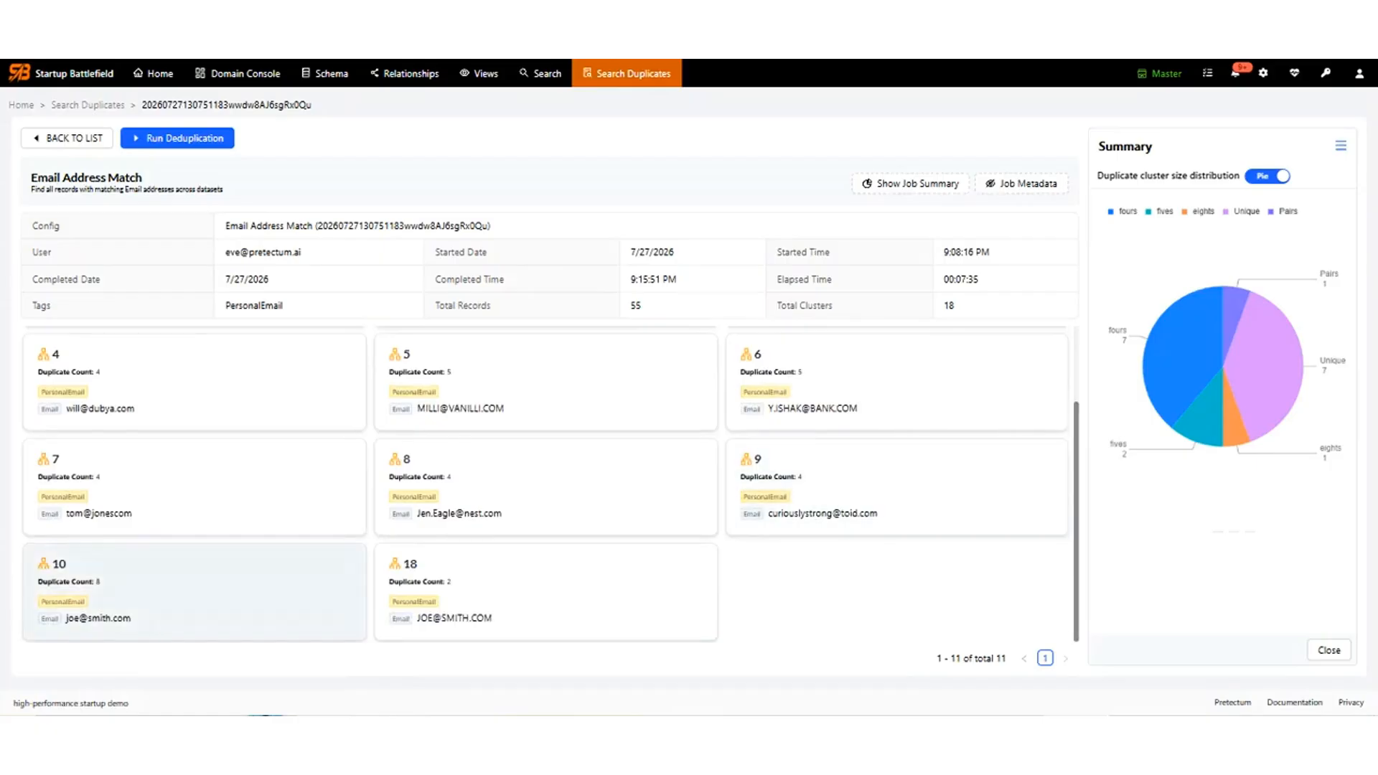
drag(66, 619, 131, 618)
click(131, 618)
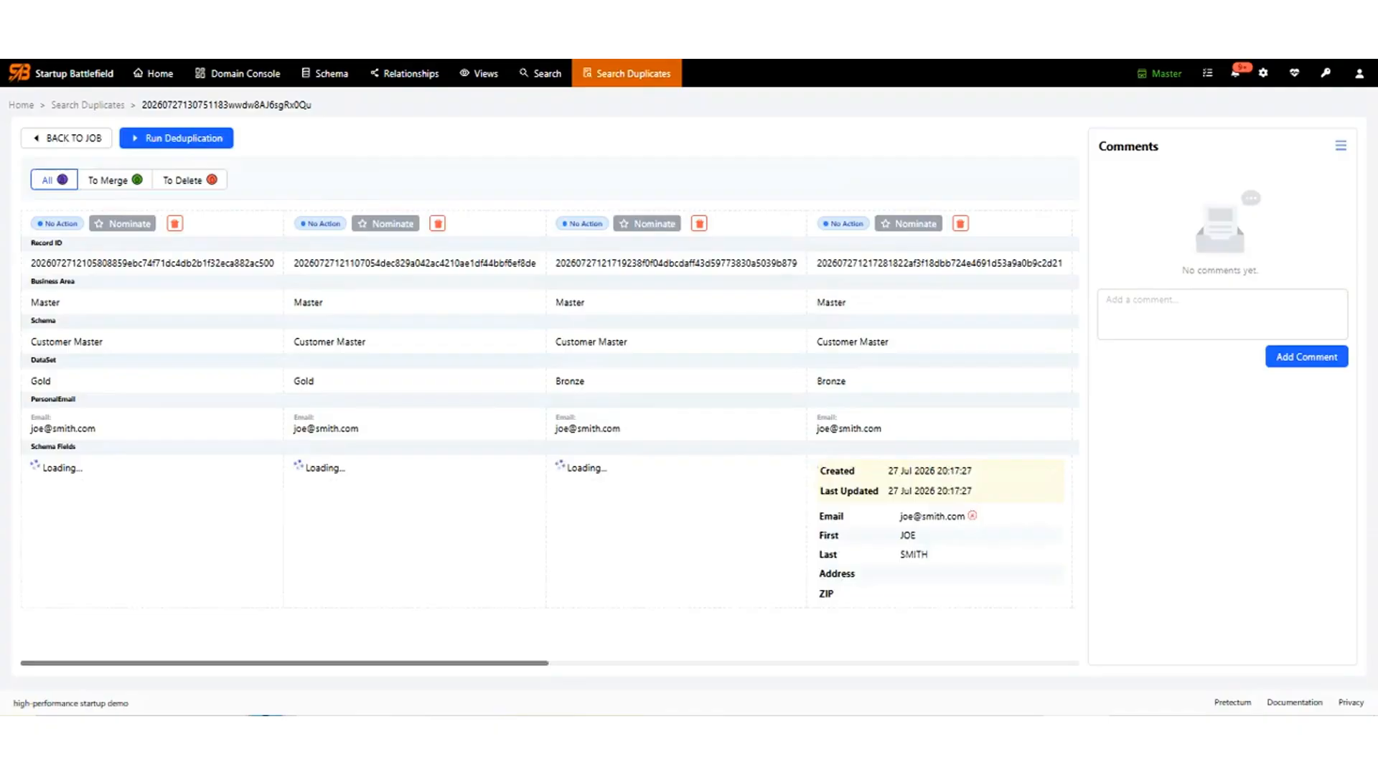
click(66, 138)
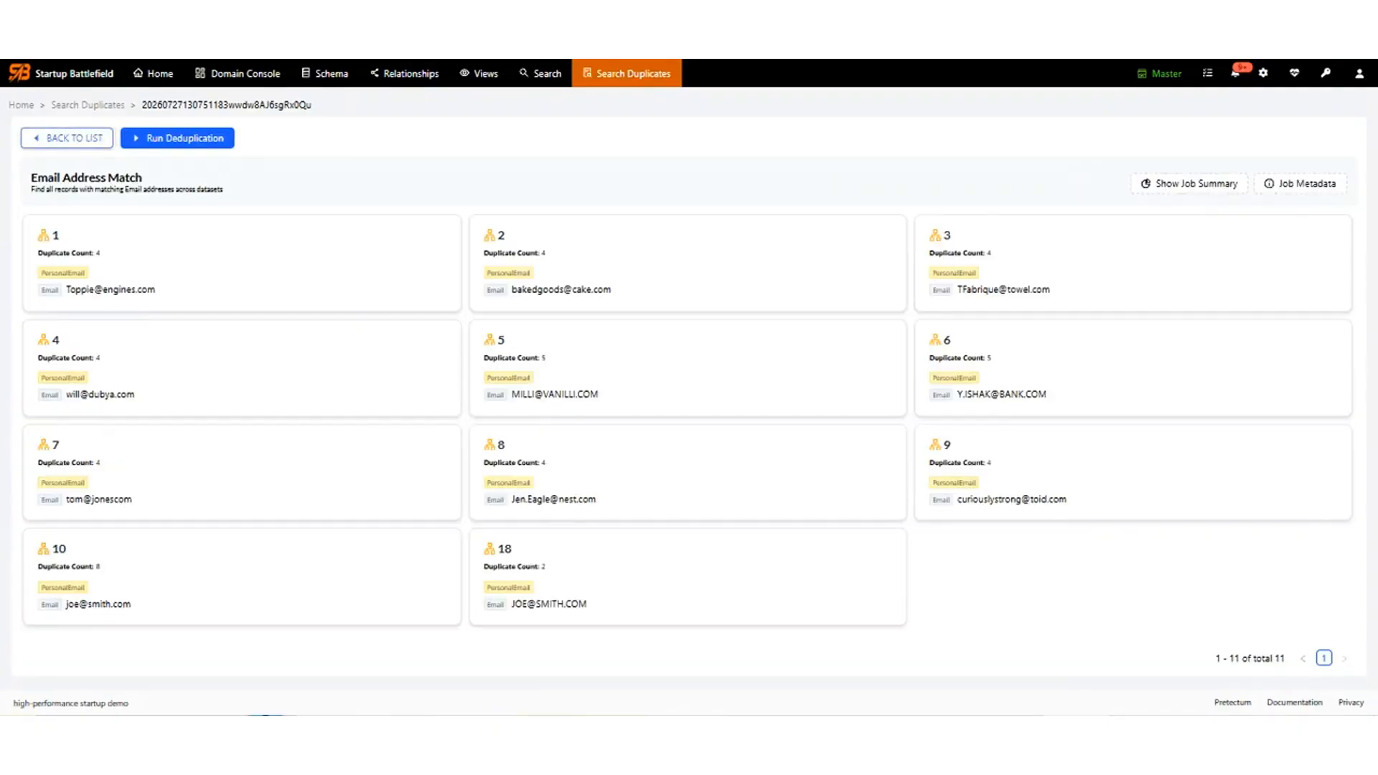
Inspect the matching records in duplicate cluster 18 and in cluster 1.
drag(587, 604, 512, 605)
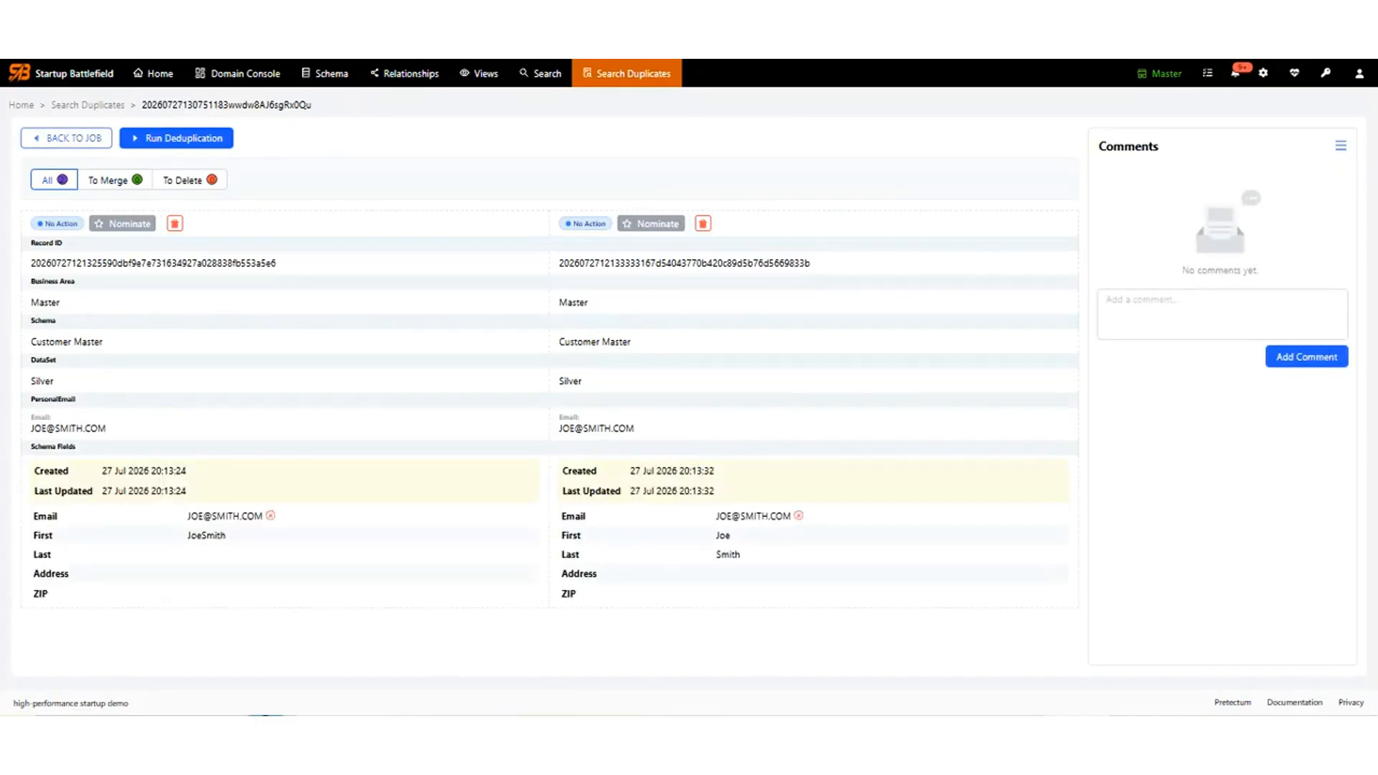
click(67, 138)
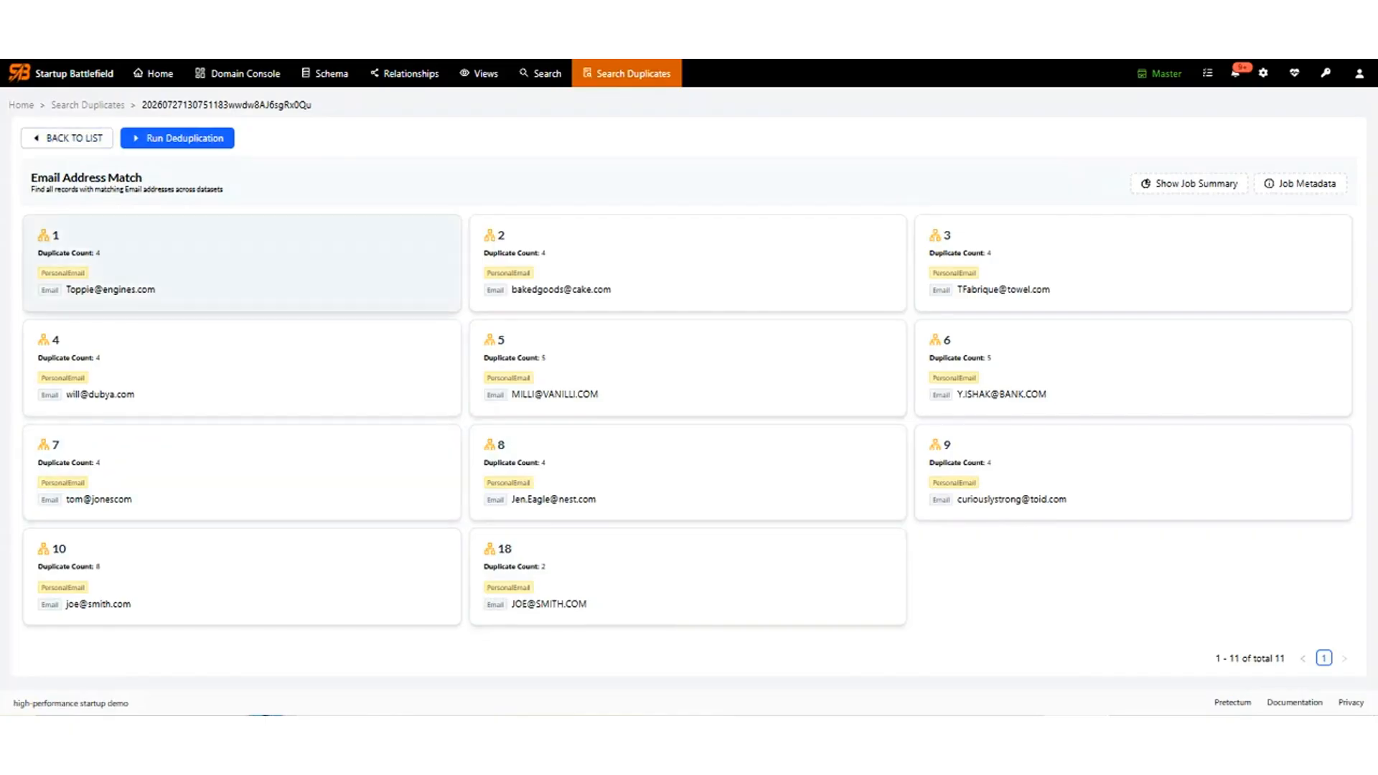
click(241, 262)
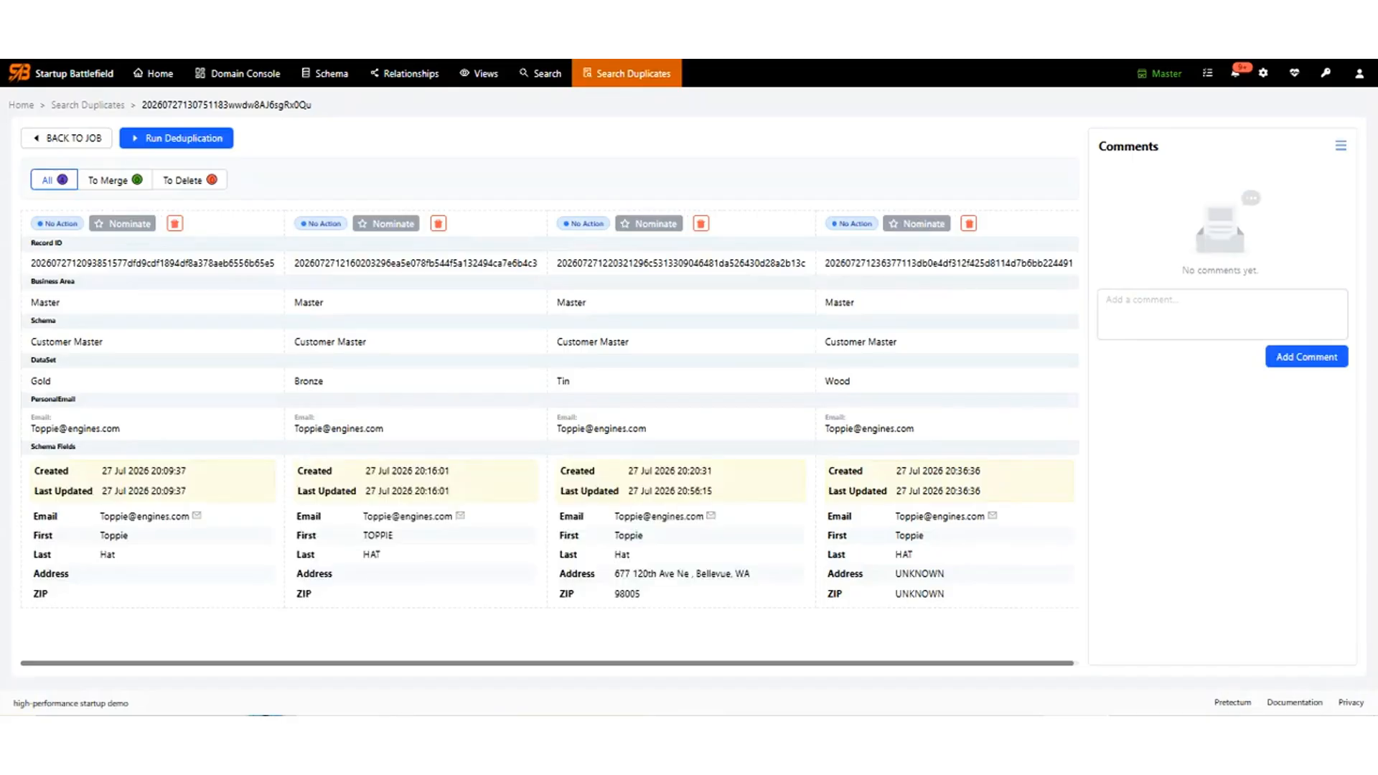
Open the Gold dataset of the Customer Master schema and nominate it as the Golden Nominal dataset.
click(325, 73)
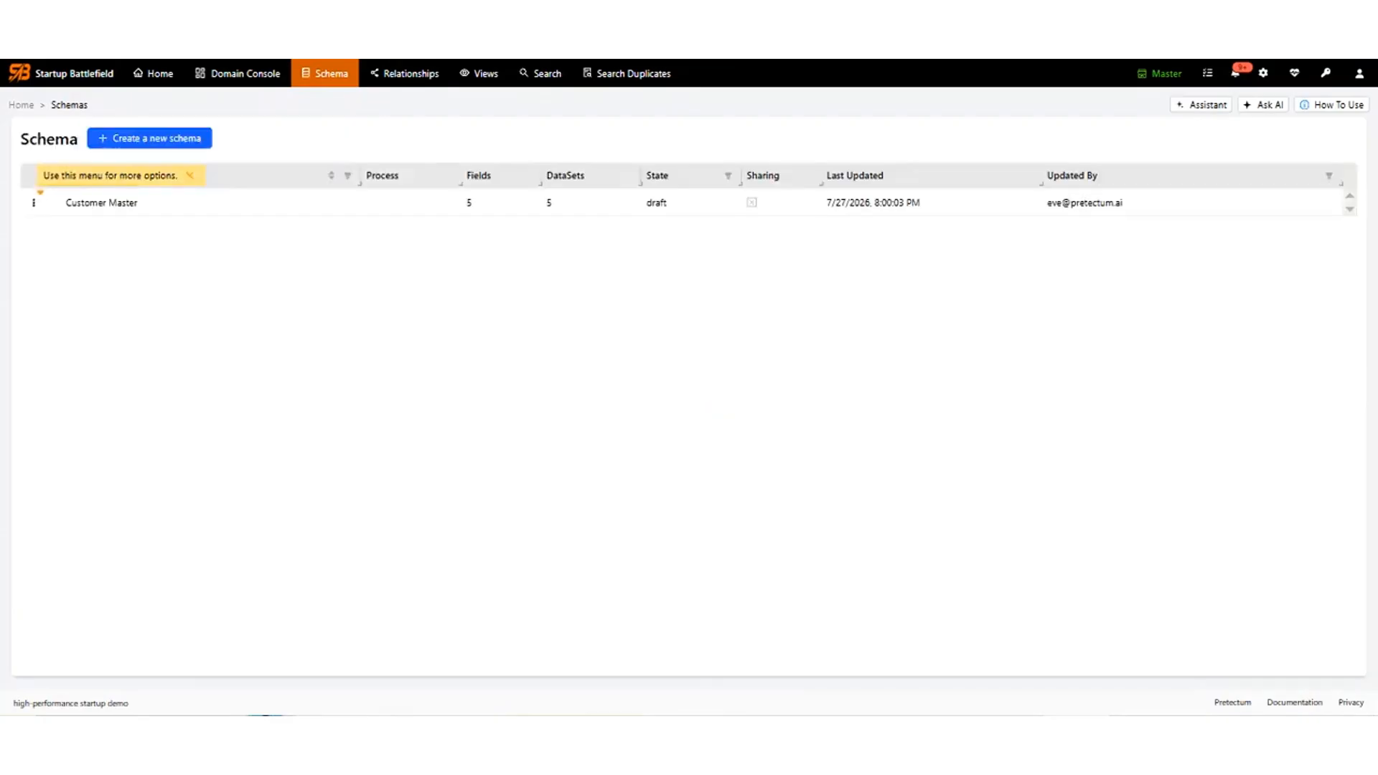
click(101, 203)
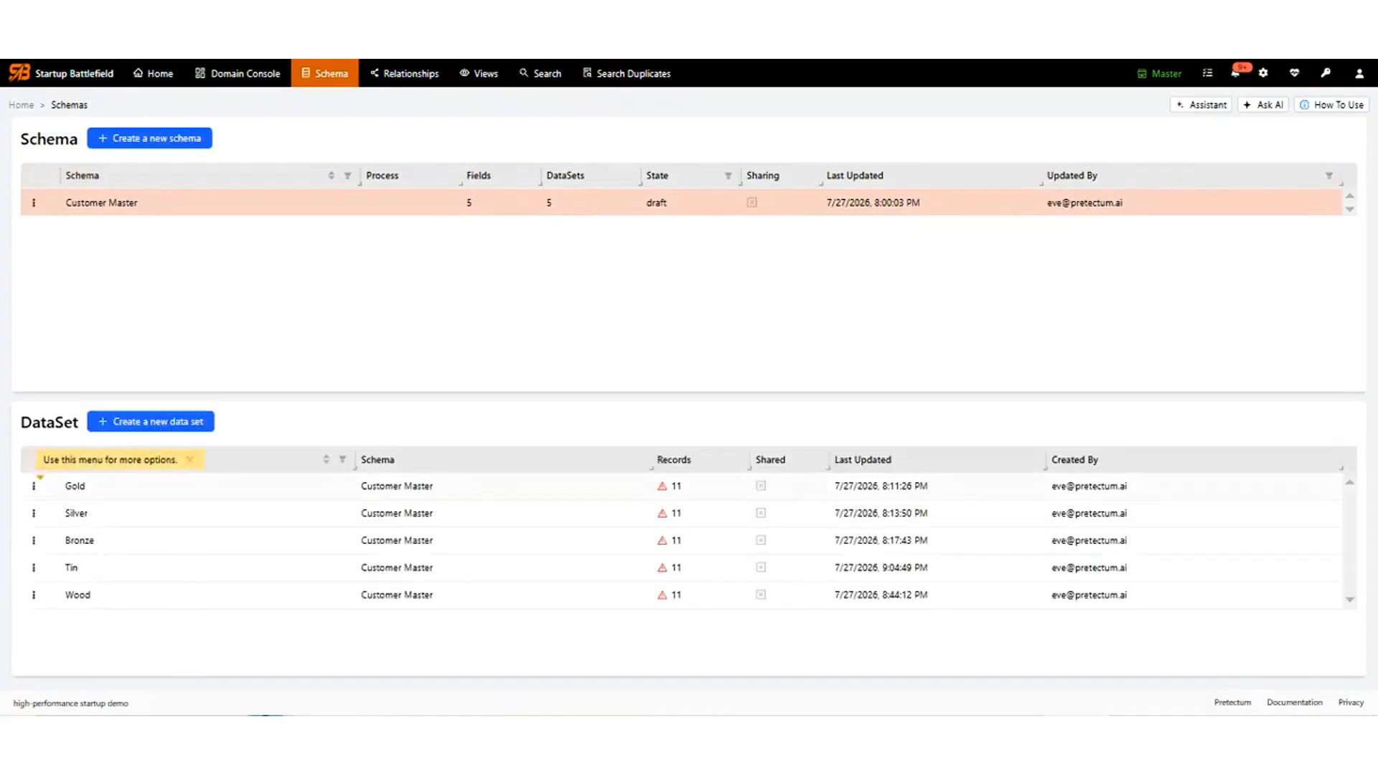
click(59, 486)
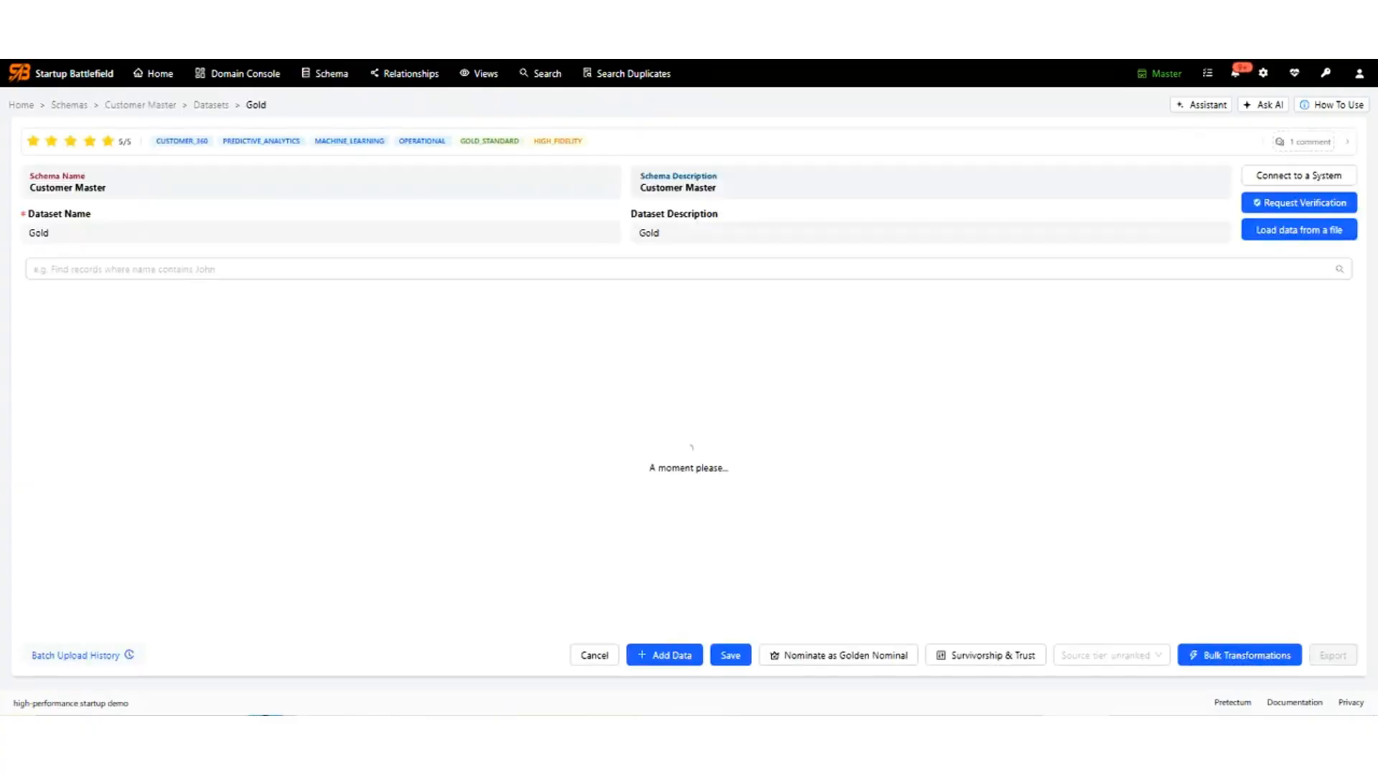
click(838, 655)
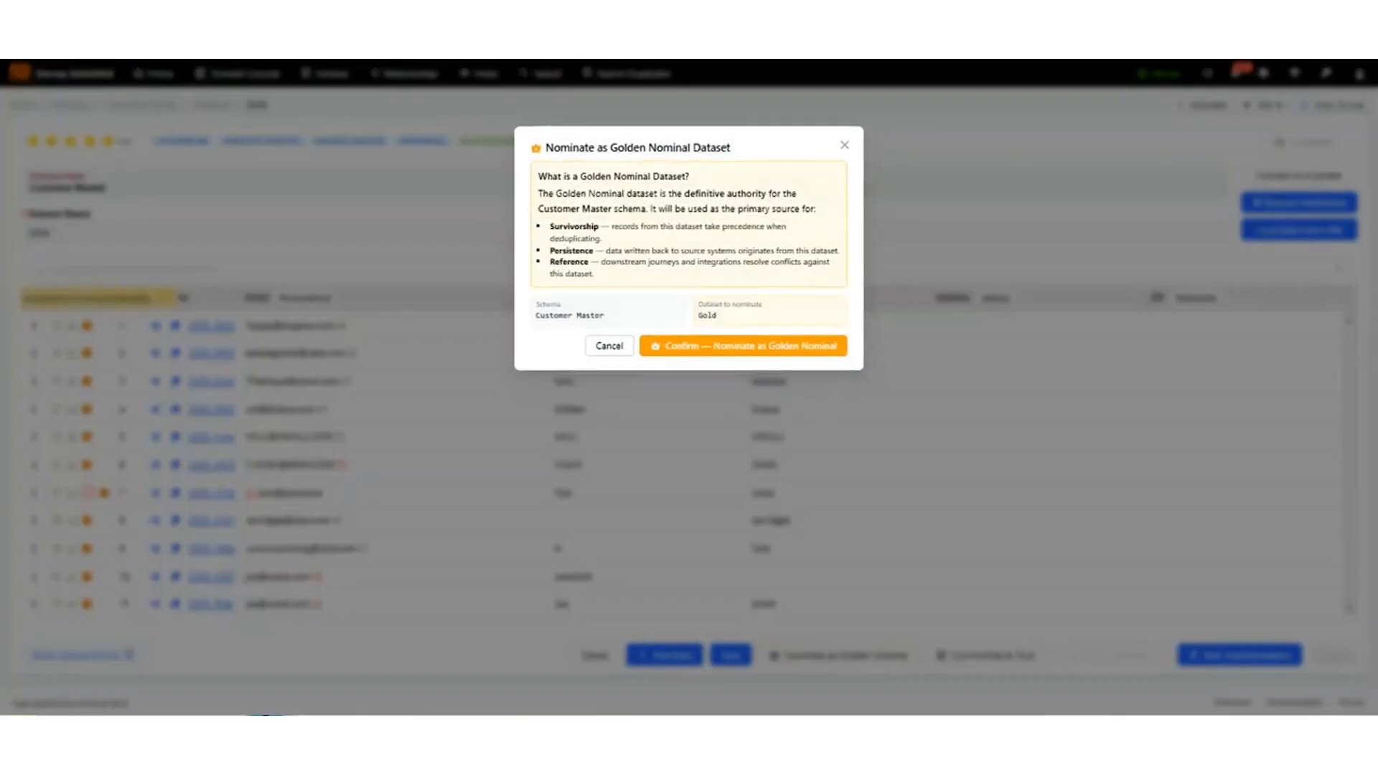
click(744, 346)
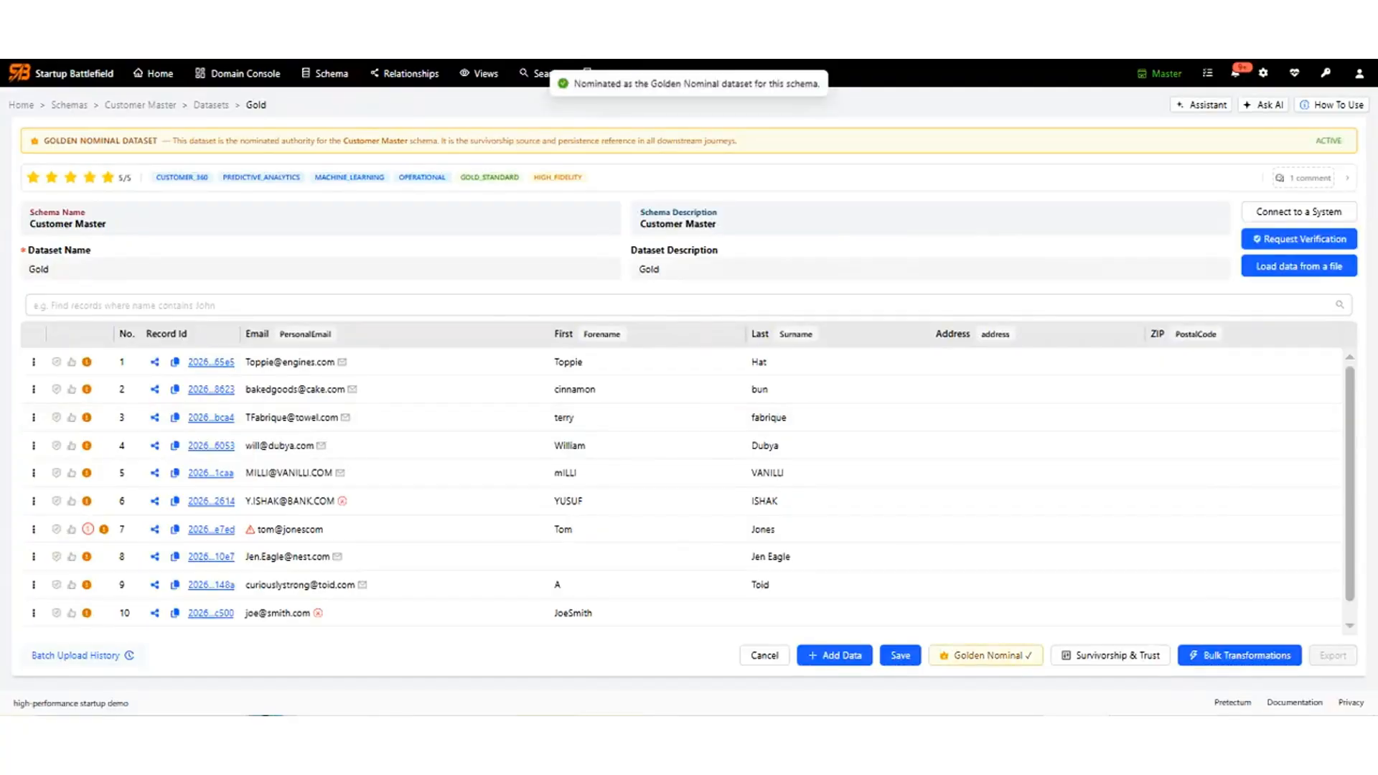
In the Survivorship & Trust ruleset, set the source trust scores to Silver 78, Bronze 58, Tin 80 and Wood 13.
click(1111, 656)
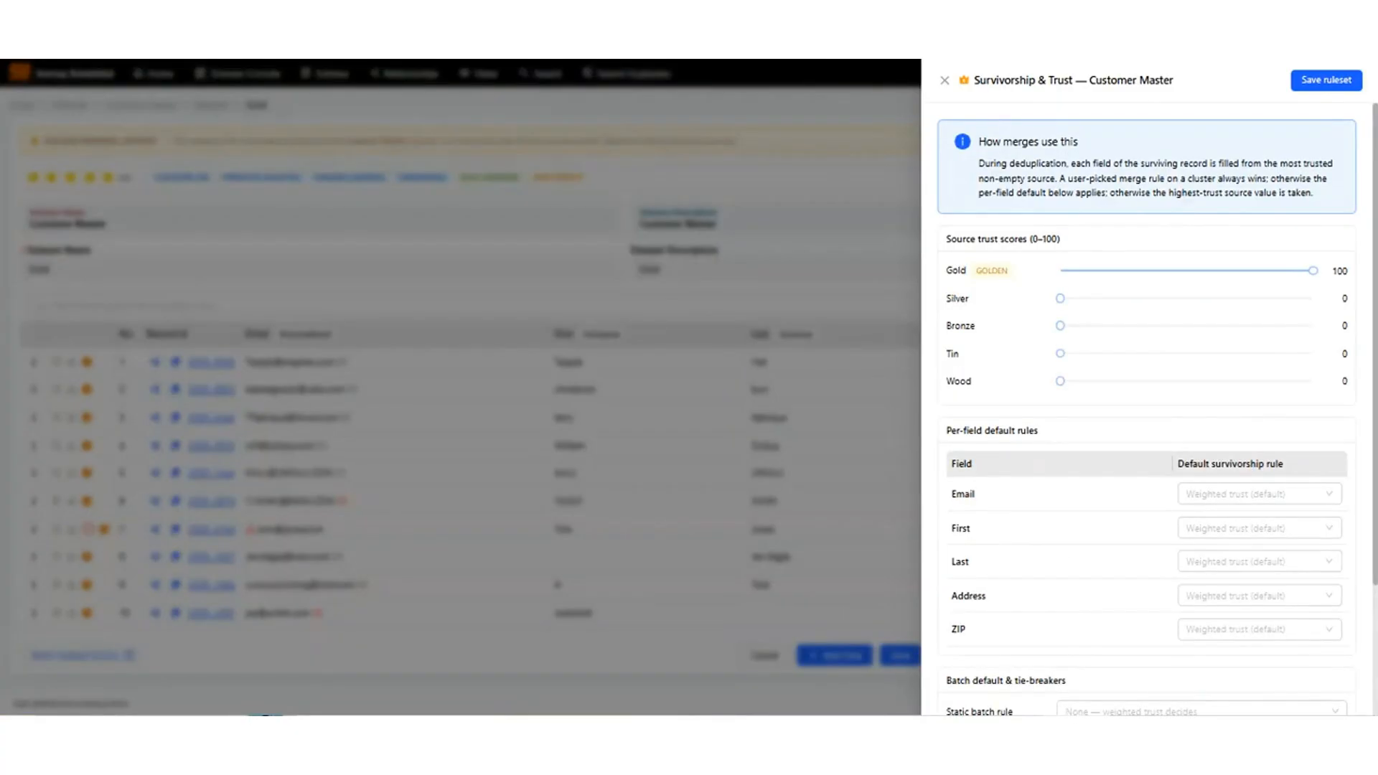
mouse_move(1060, 354)
drag(1061, 354, 1254, 353)
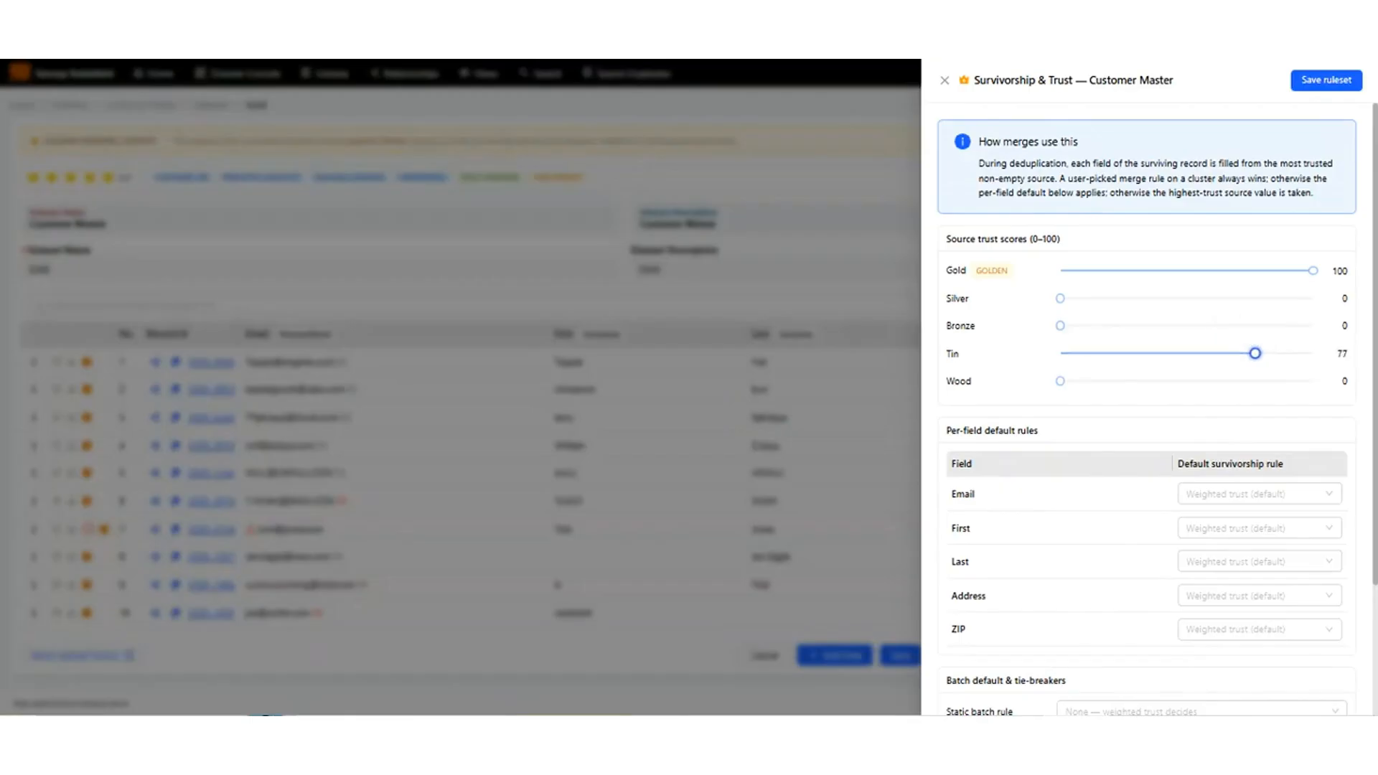
drag(1060, 380, 1093, 380)
drag(1061, 325, 1207, 325)
drag(1060, 298, 1258, 298)
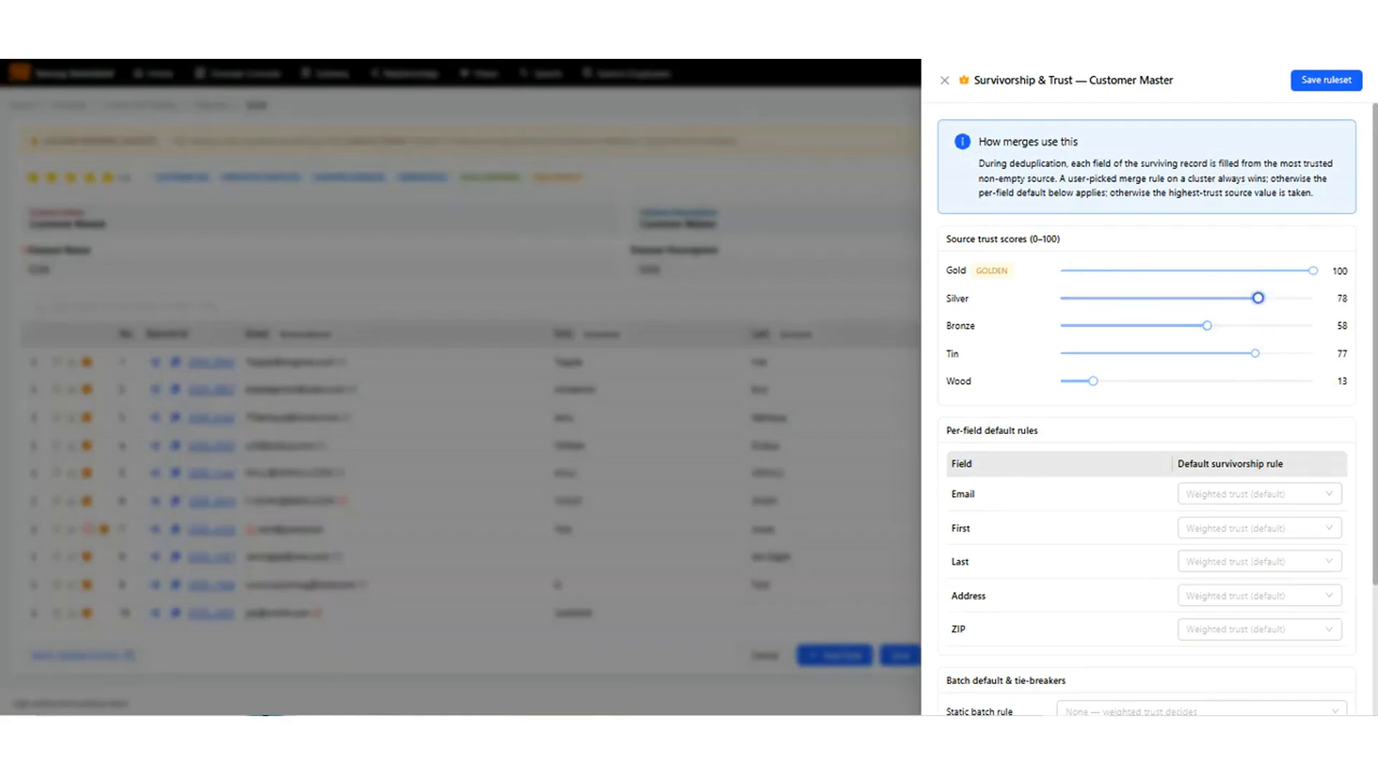
drag(1255, 353, 1263, 353)
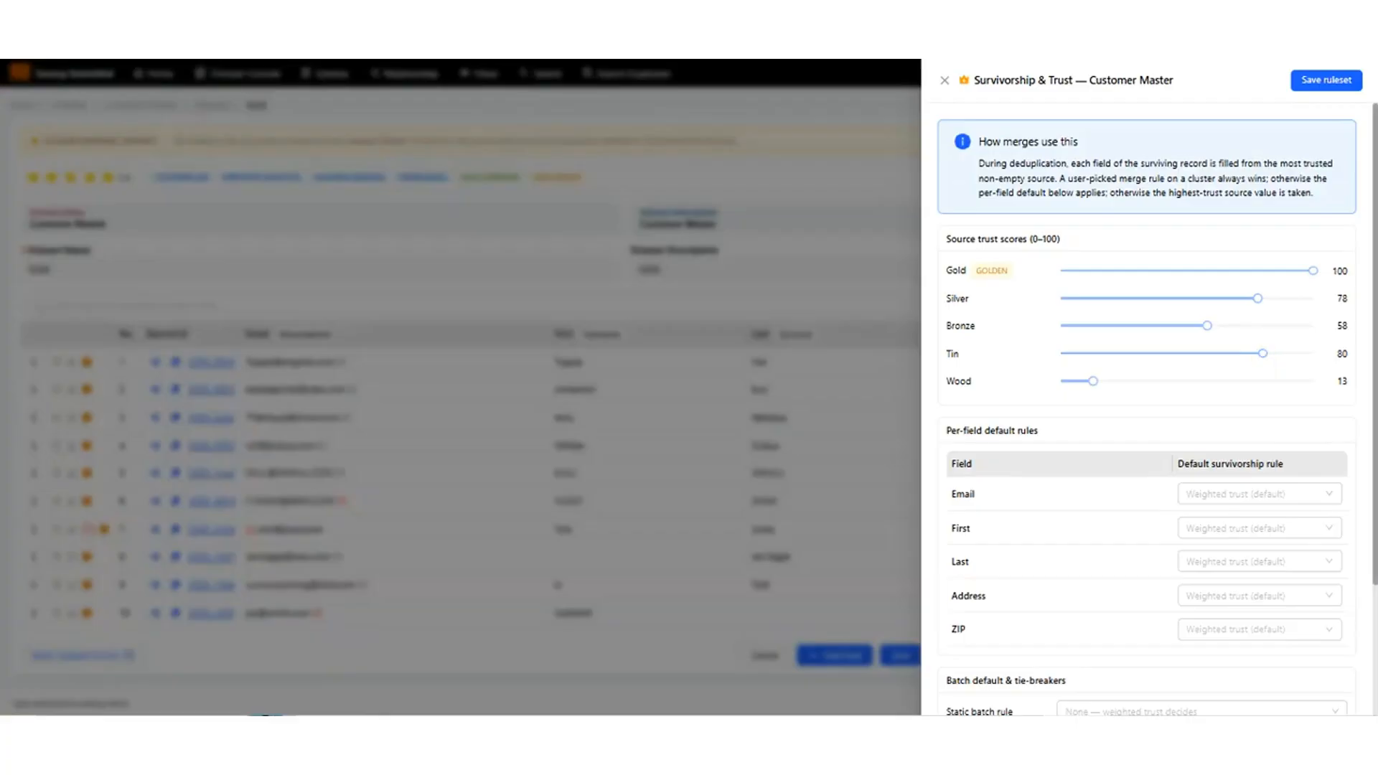
scroll(1148, 402, down, 2)
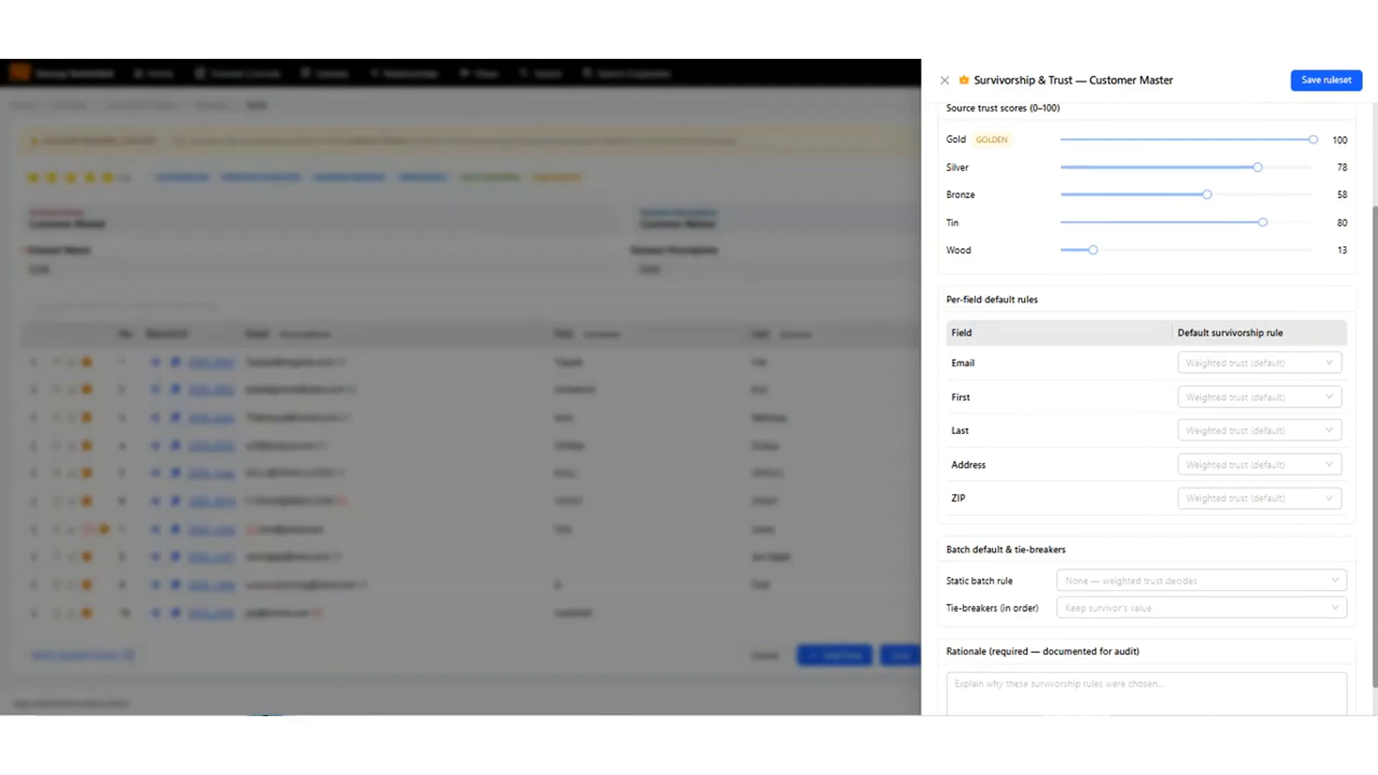
scroll(1148, 402, up, 2)
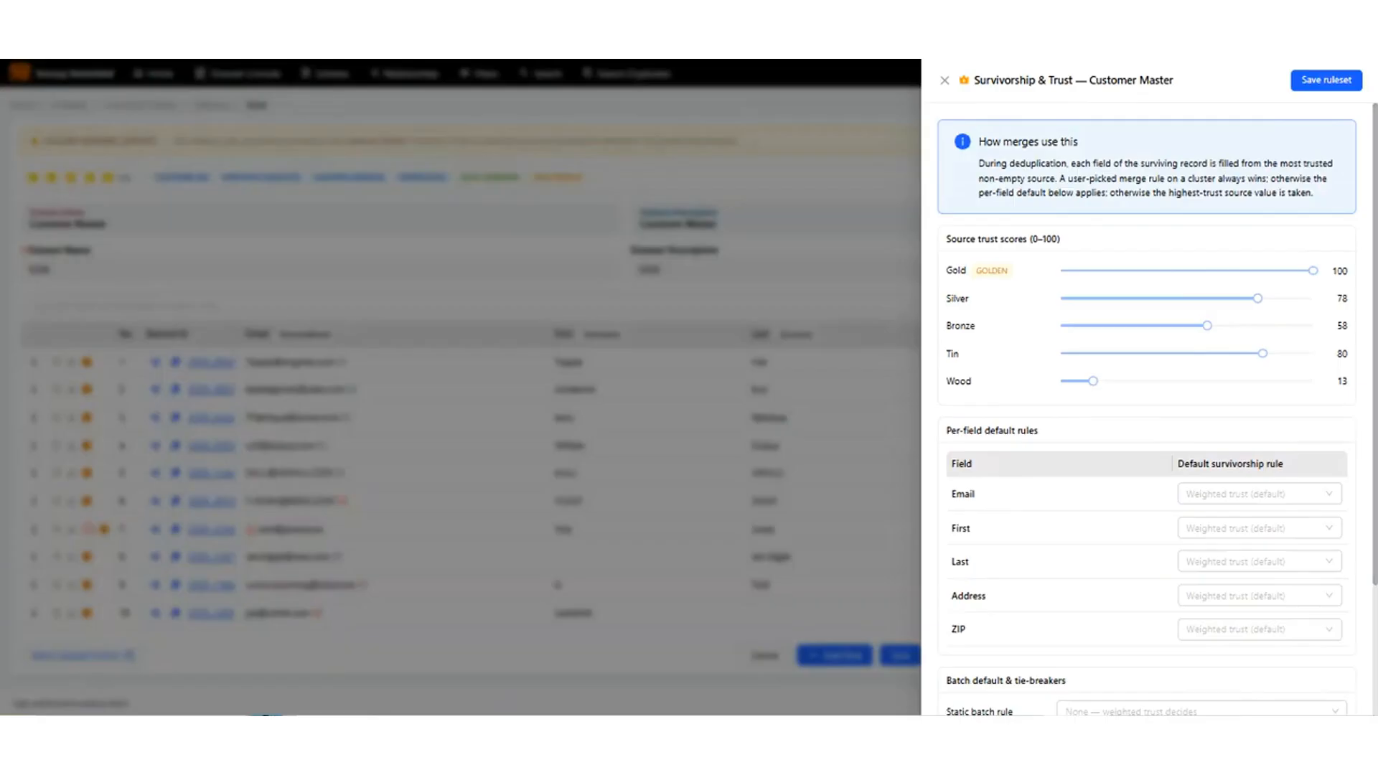
Enter the rationale "Tin dataset contains addresses not found elsewhere" and save the Survivorship & Trust ruleset.
click(1326, 80)
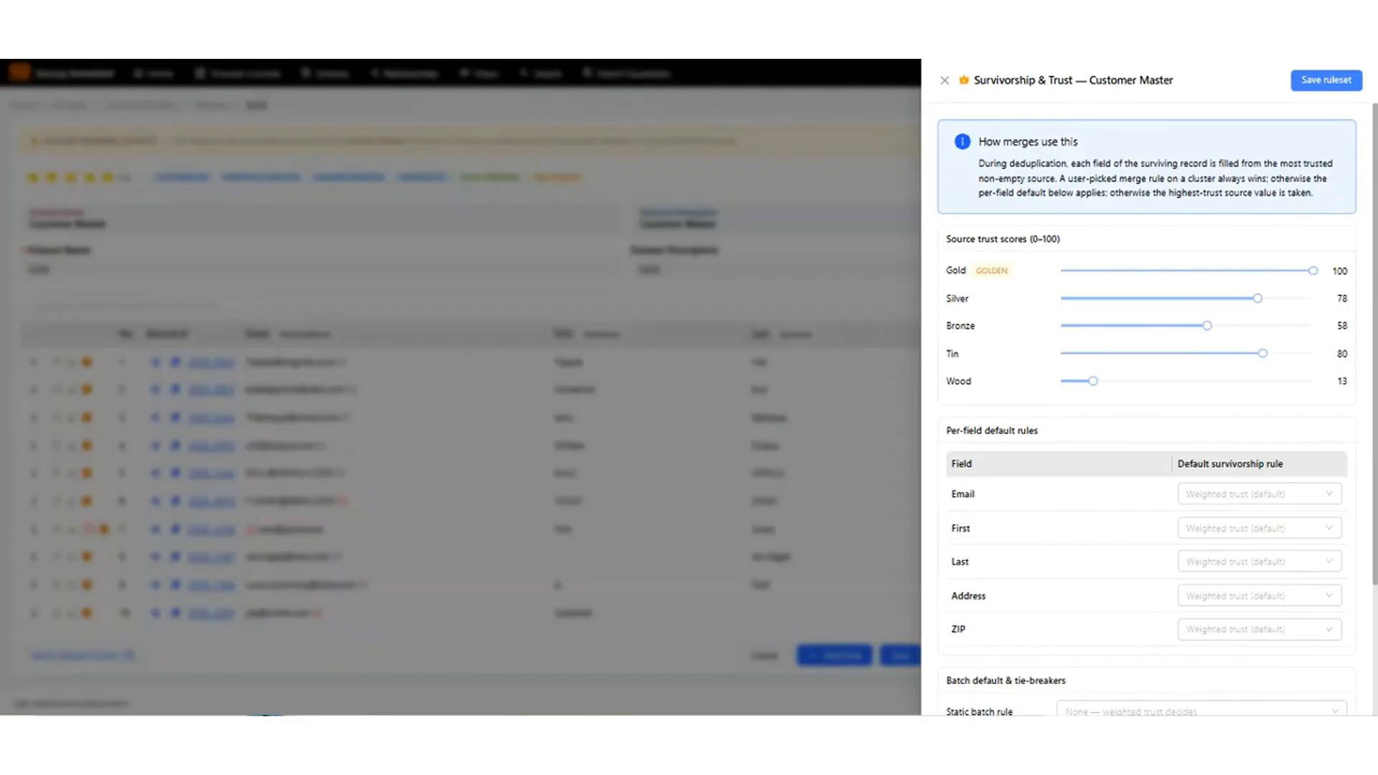
scroll(1149, 409, down, 3)
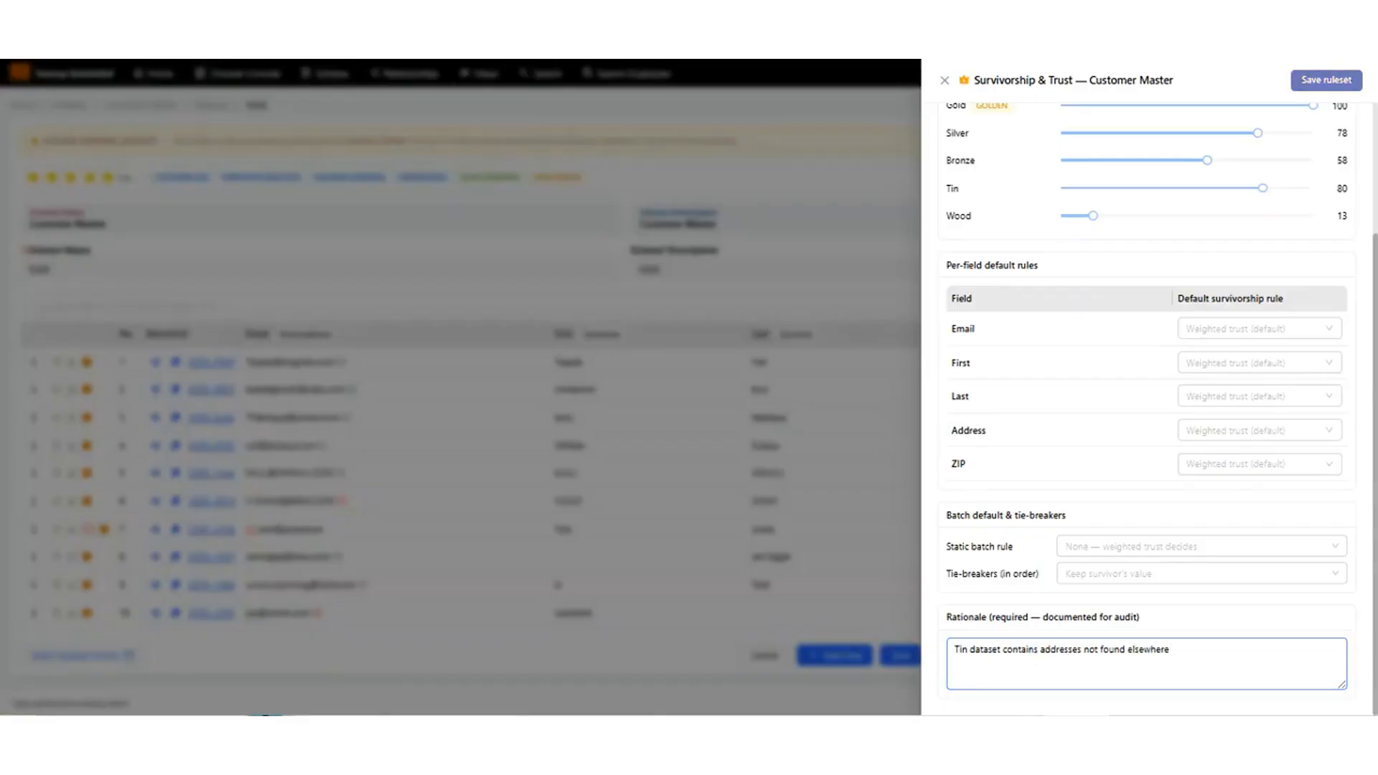
click(1327, 80)
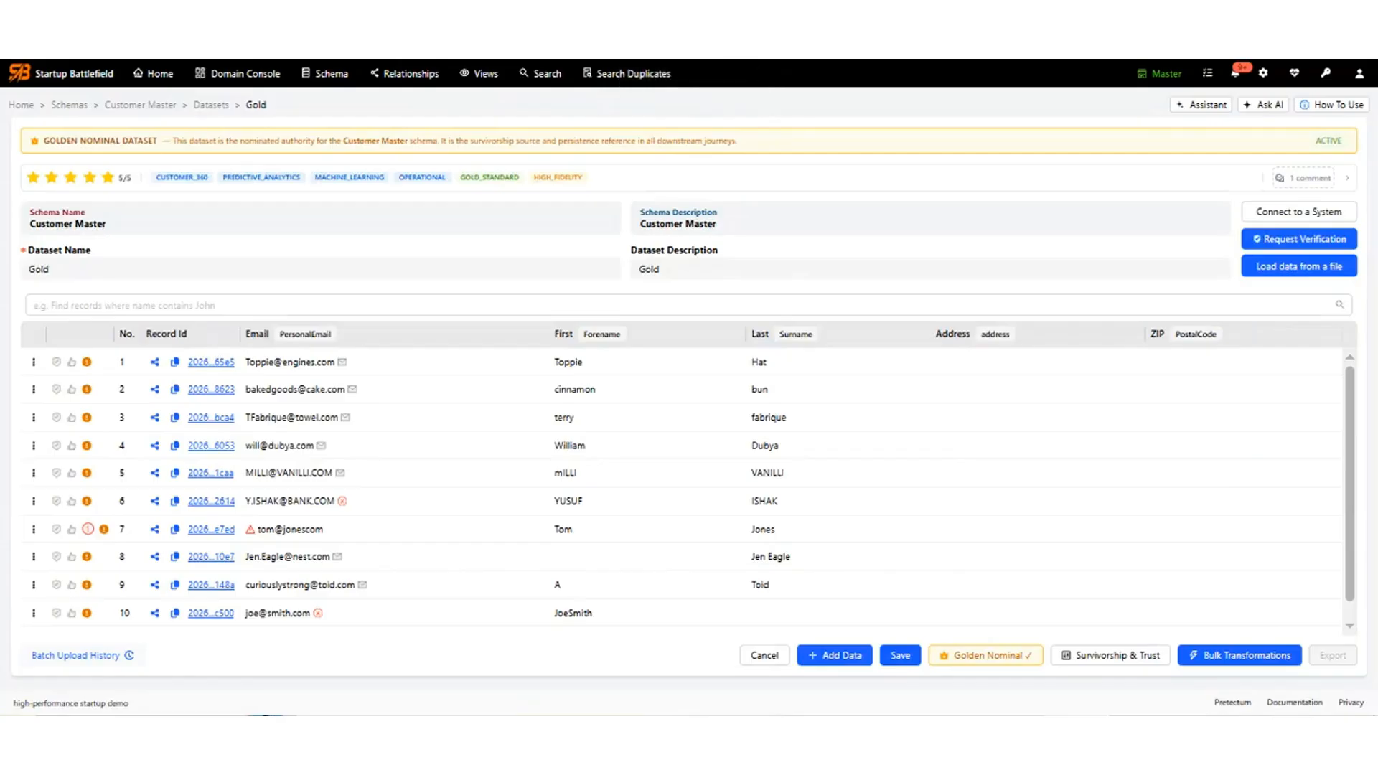
Open the Email Address Match duplicate search, inspect the survivorship marking of the records in cluster 1, and return to the cluster list.
click(627, 73)
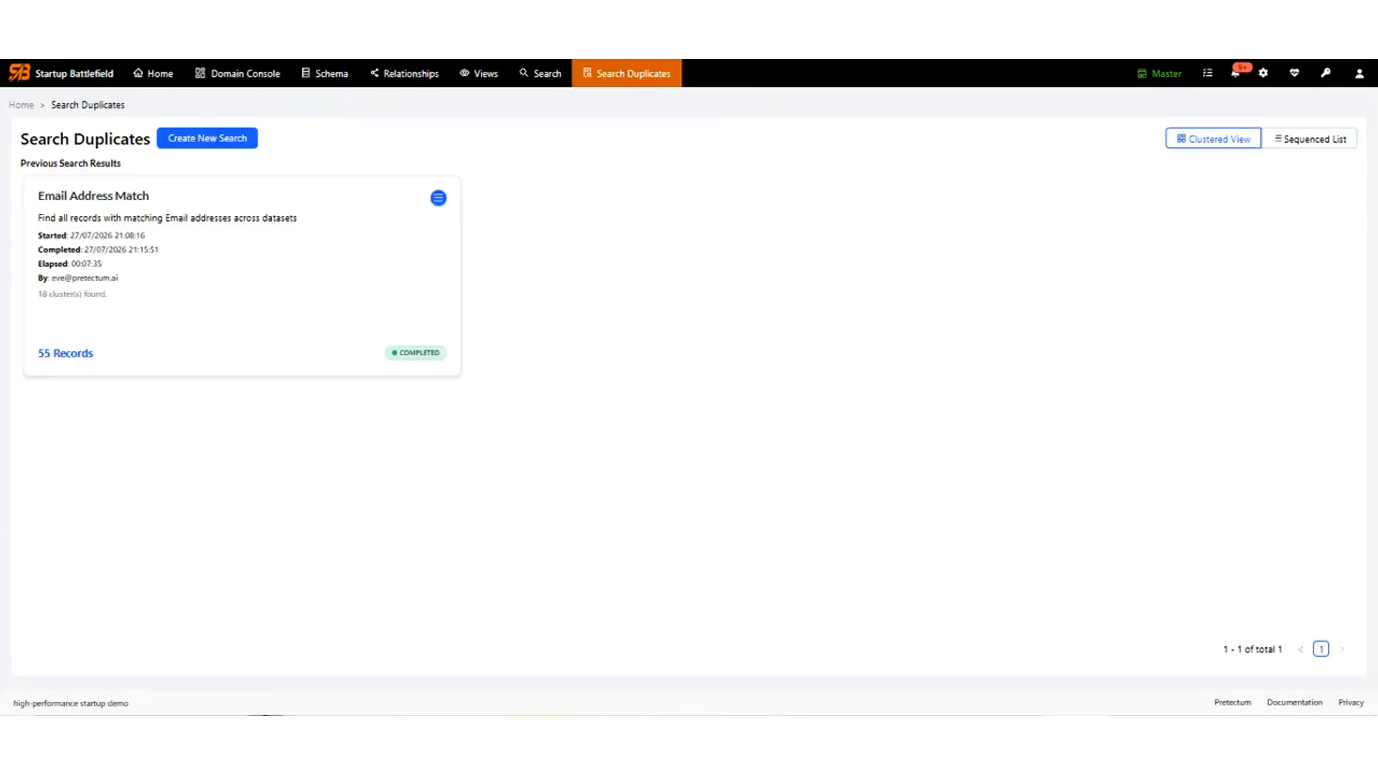
click(242, 275)
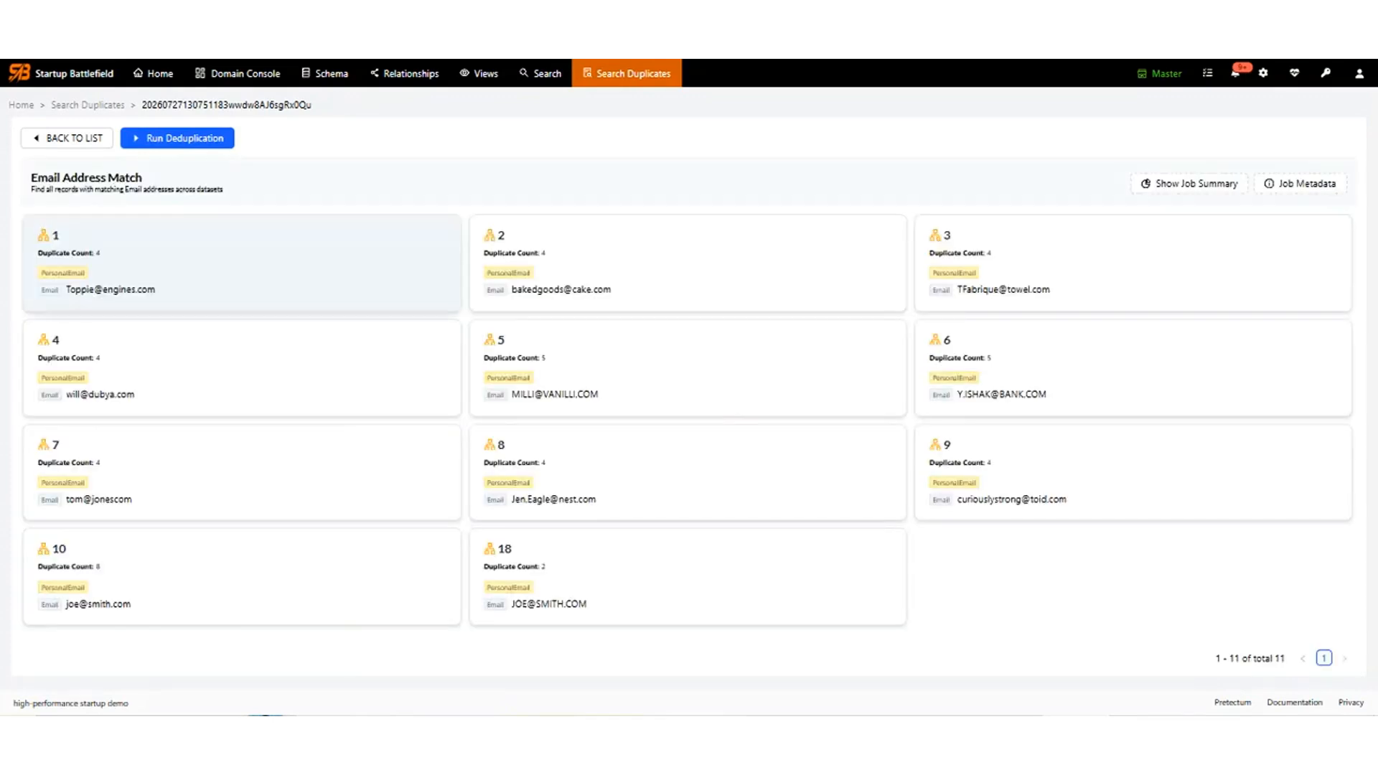
click(242, 263)
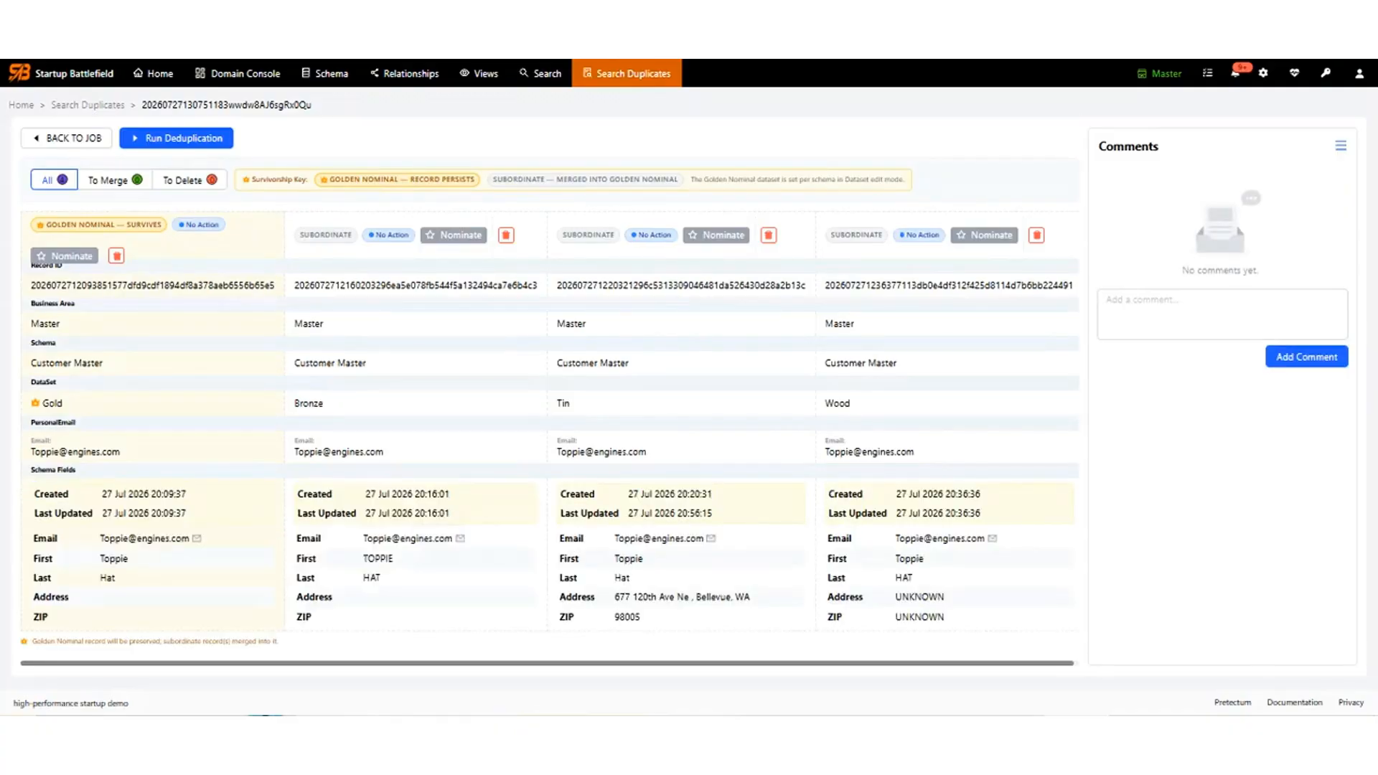
click(67, 139)
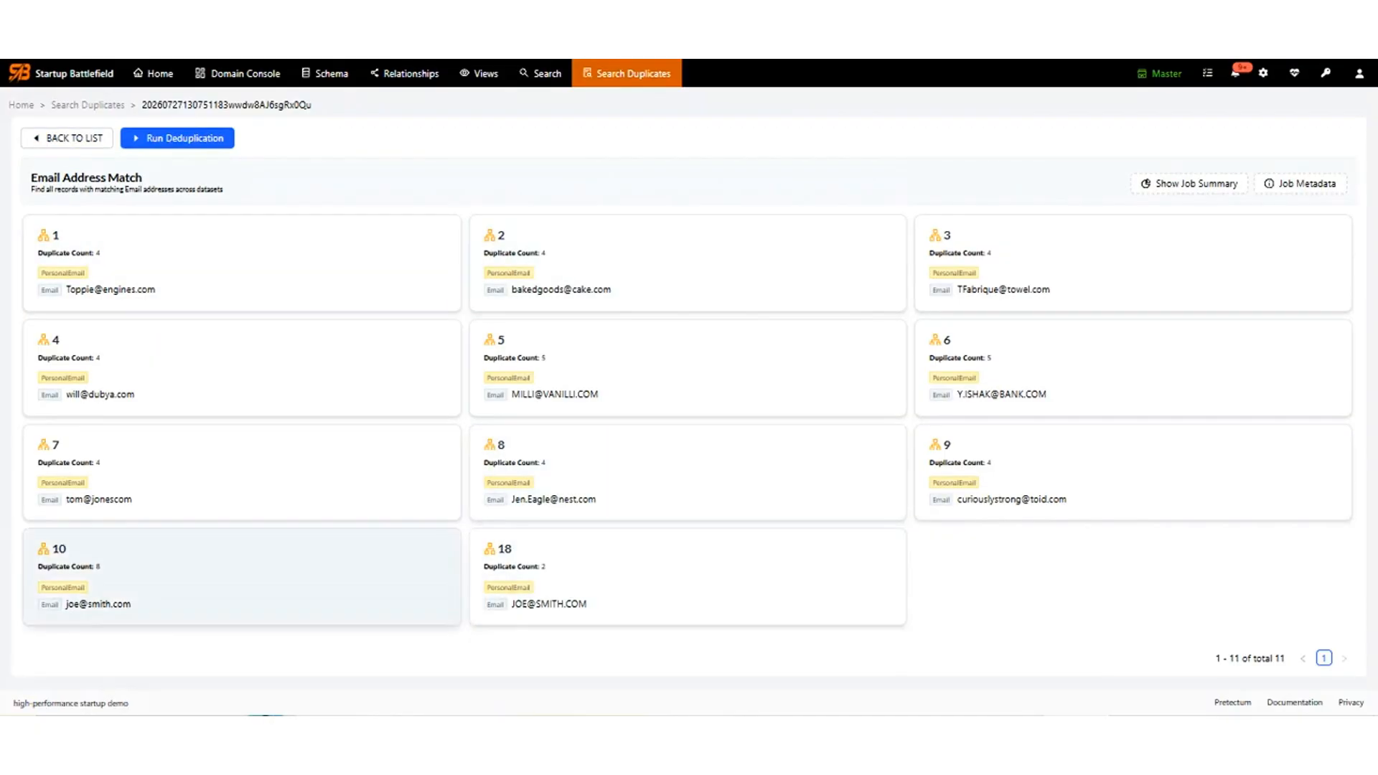
In duplicate cluster 18, nominate the first Silver record as survivor and save its First and Last merge rules as Most common value.
click(688, 576)
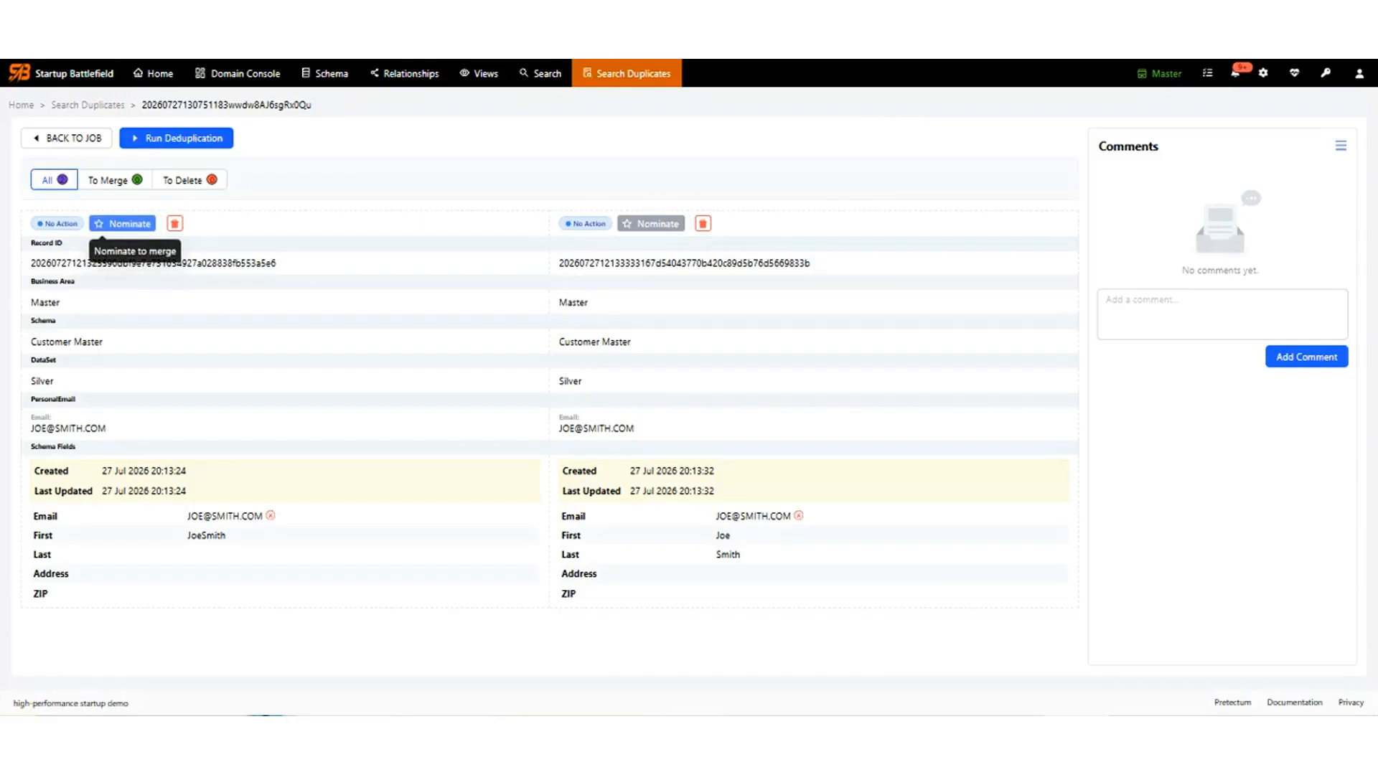
click(122, 223)
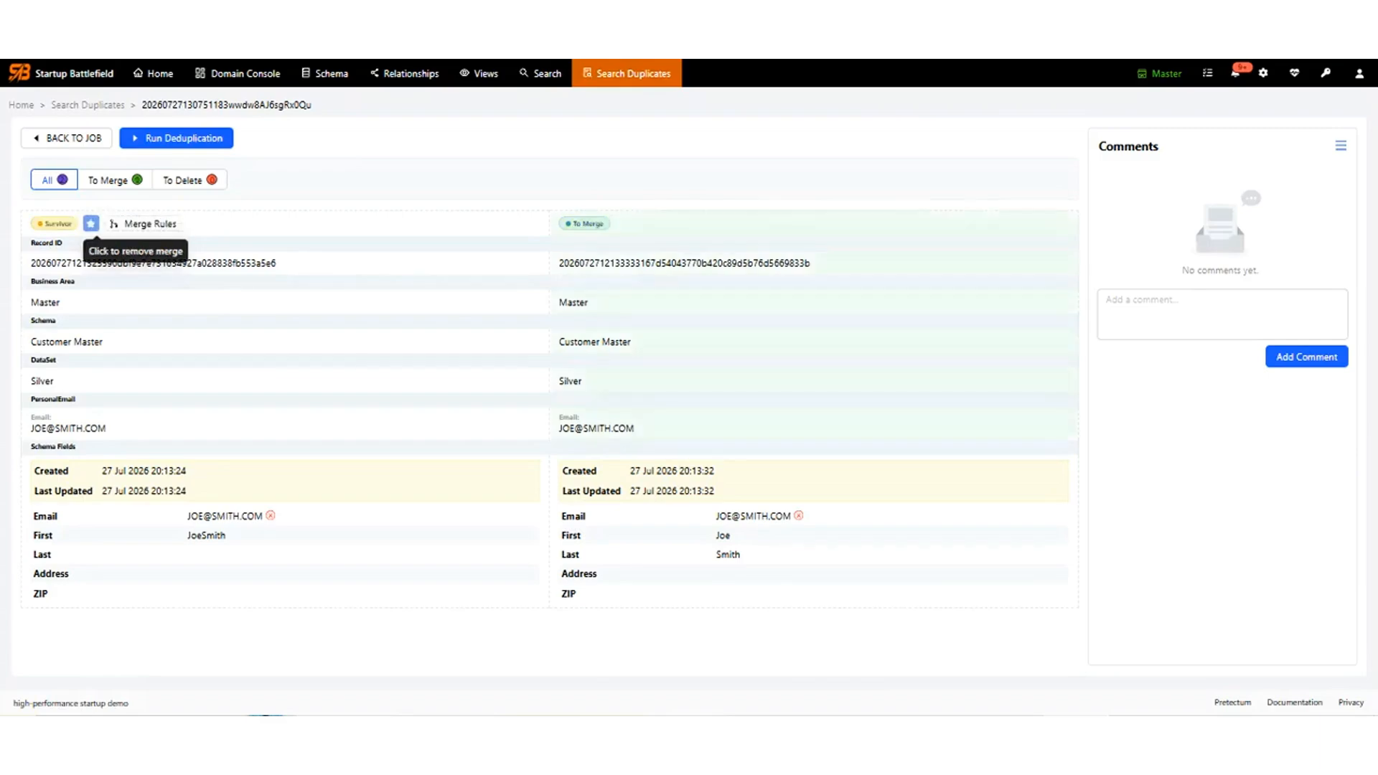
mouse_move(137, 224)
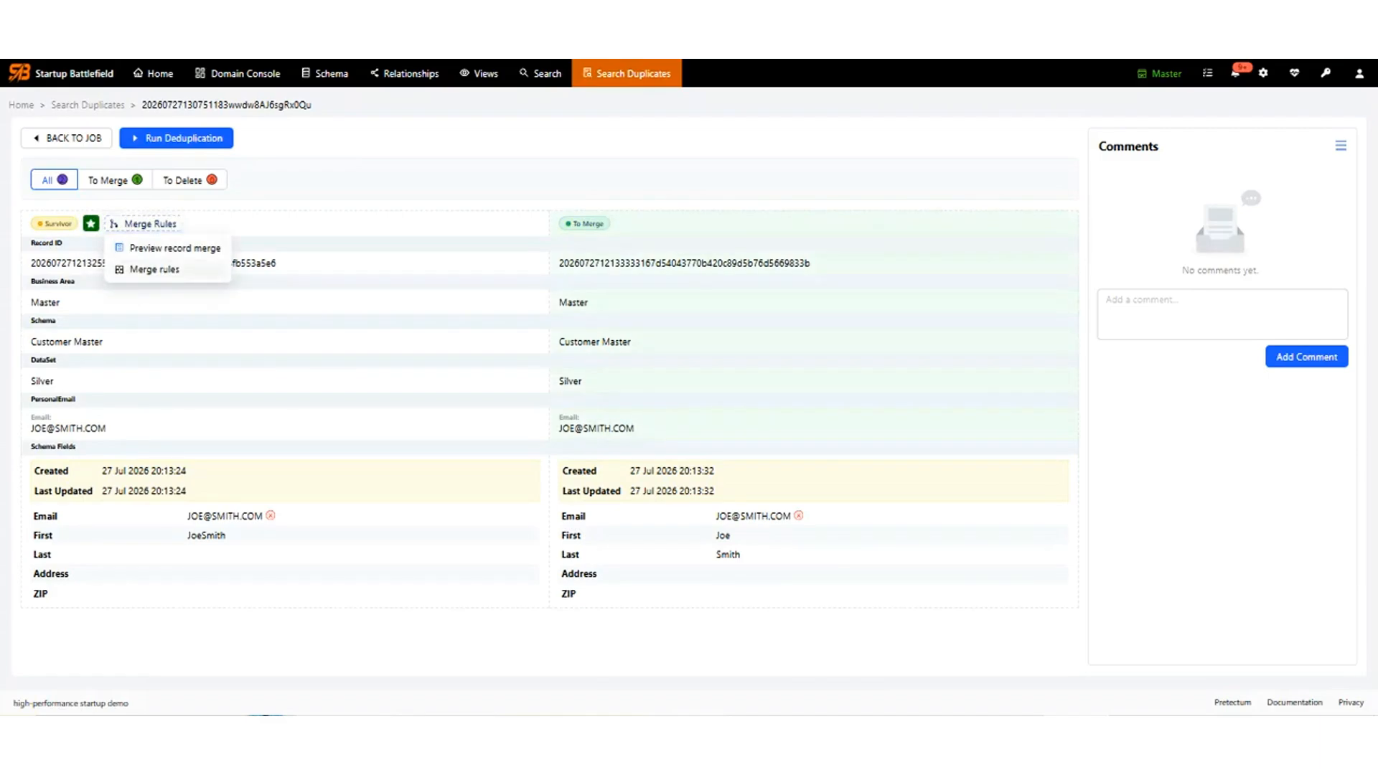
click(155, 269)
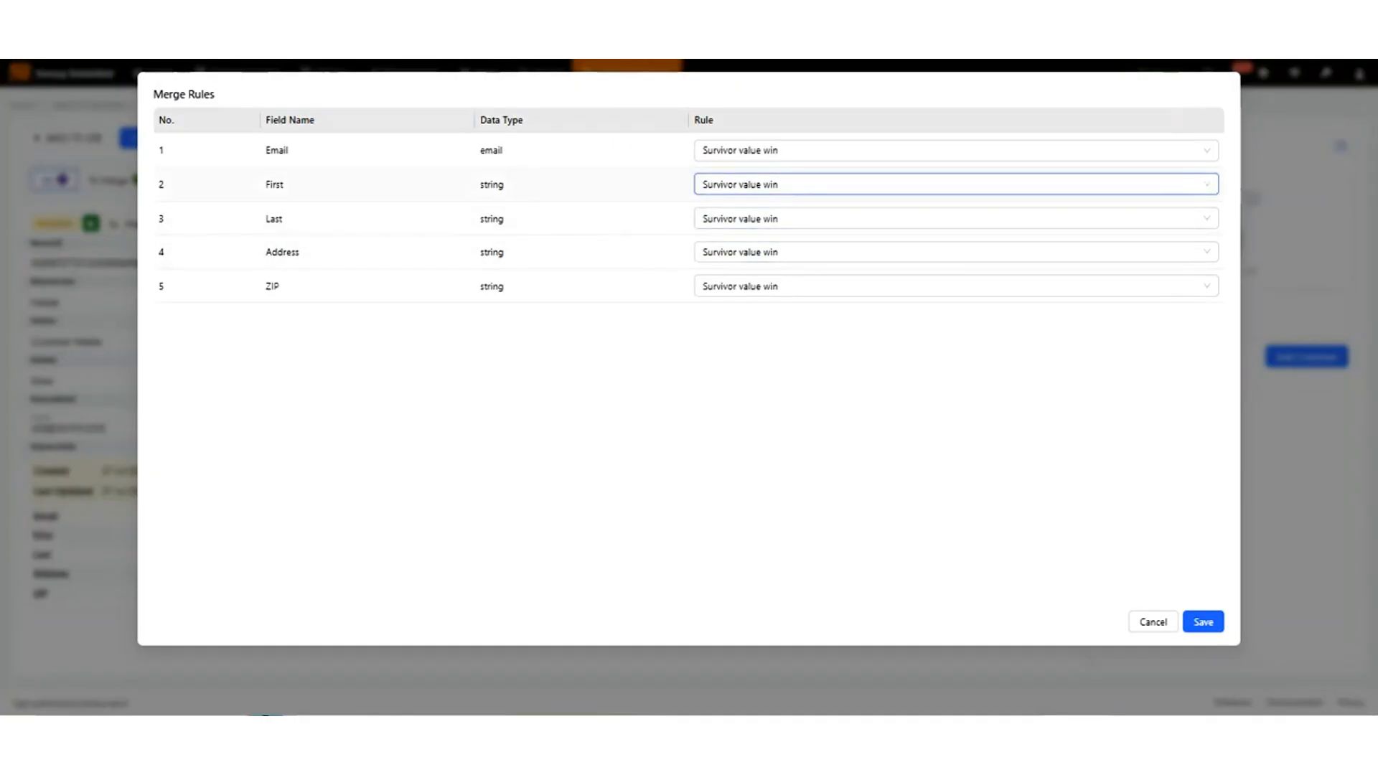
click(956, 185)
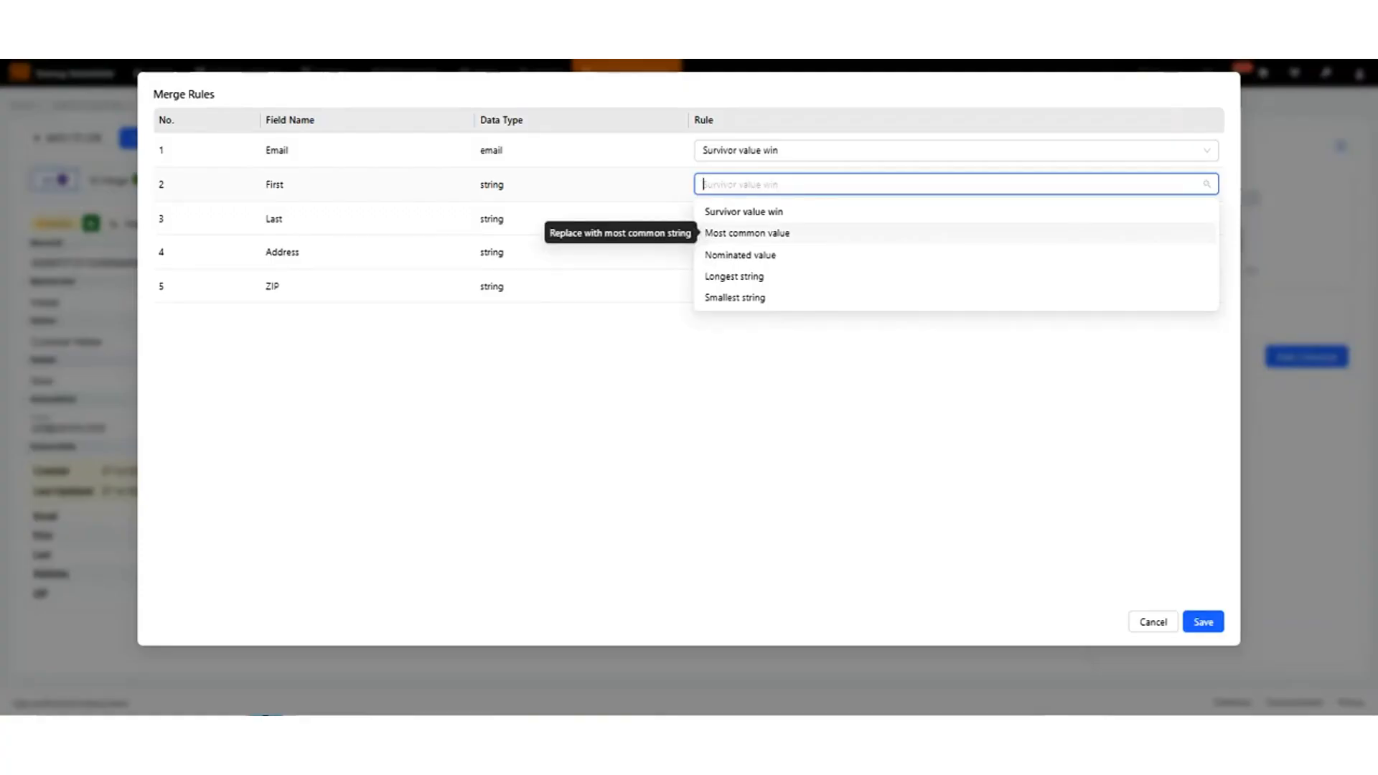
click(747, 233)
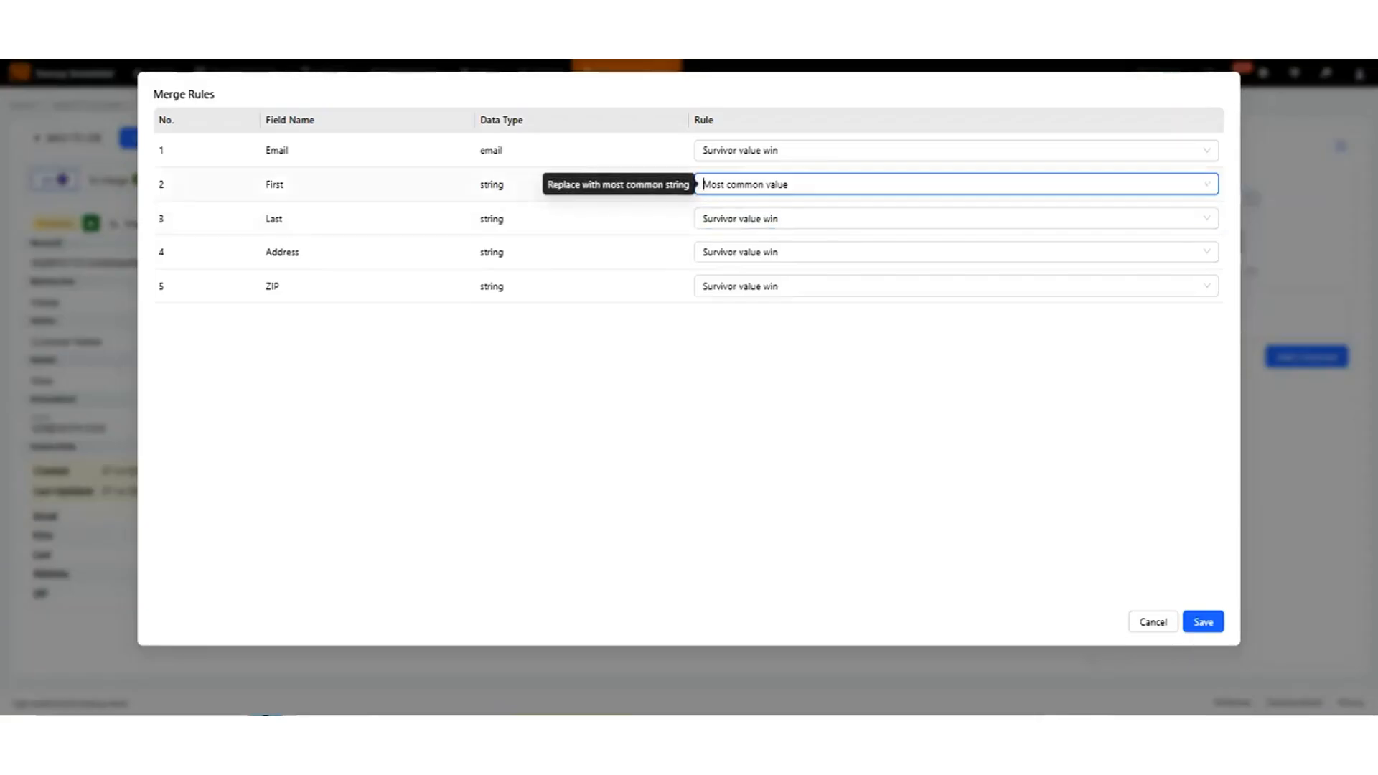
click(718, 218)
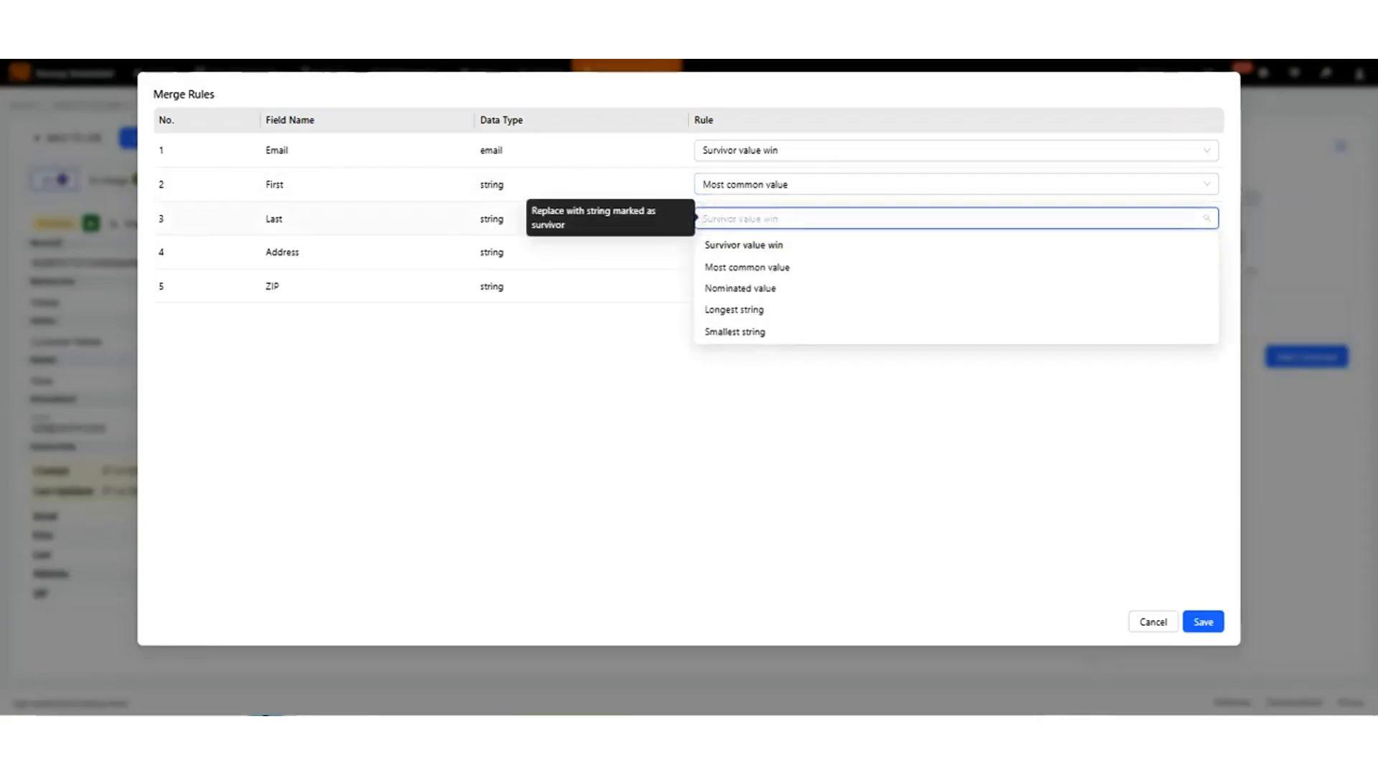
click(747, 267)
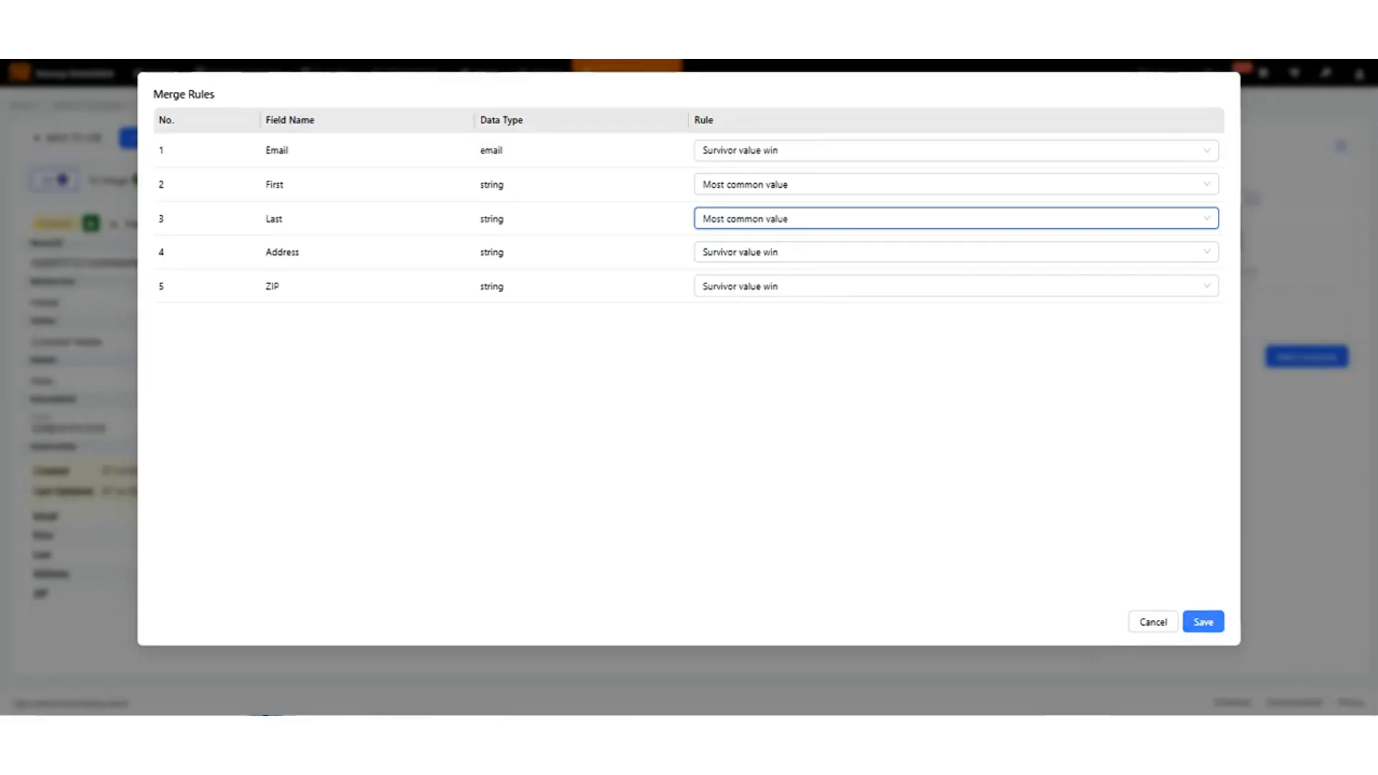
click(1204, 622)
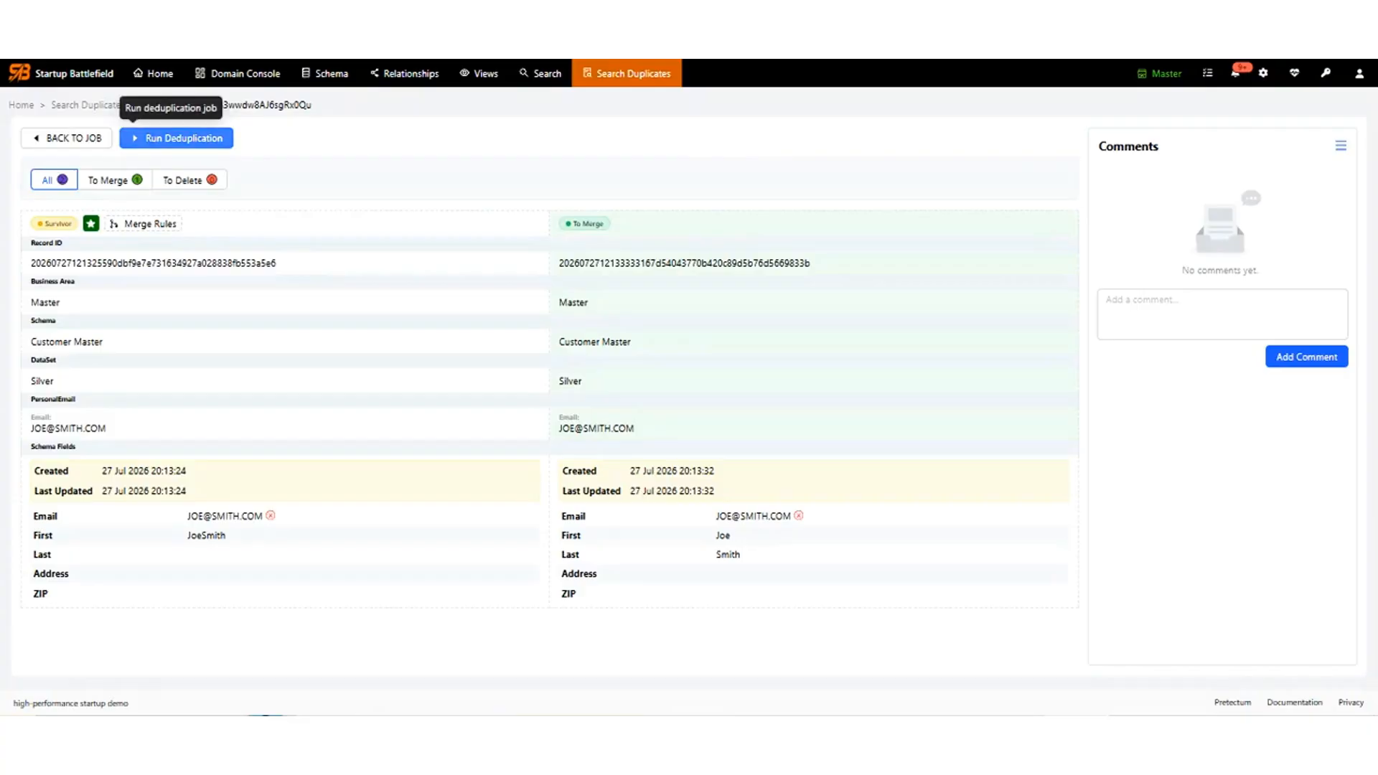
Preview the record merge for cluster 18 and run the deduplication job.
mouse_move(143, 224)
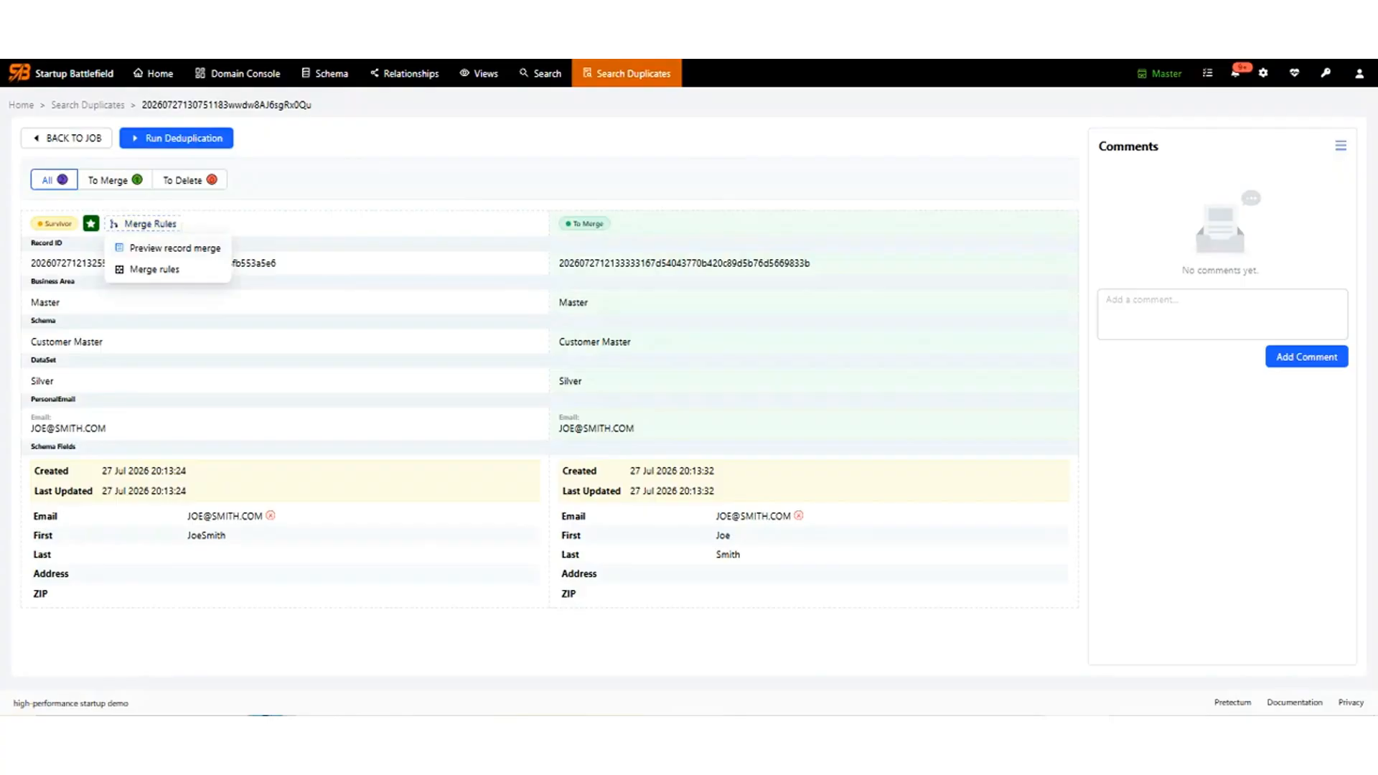
click(175, 248)
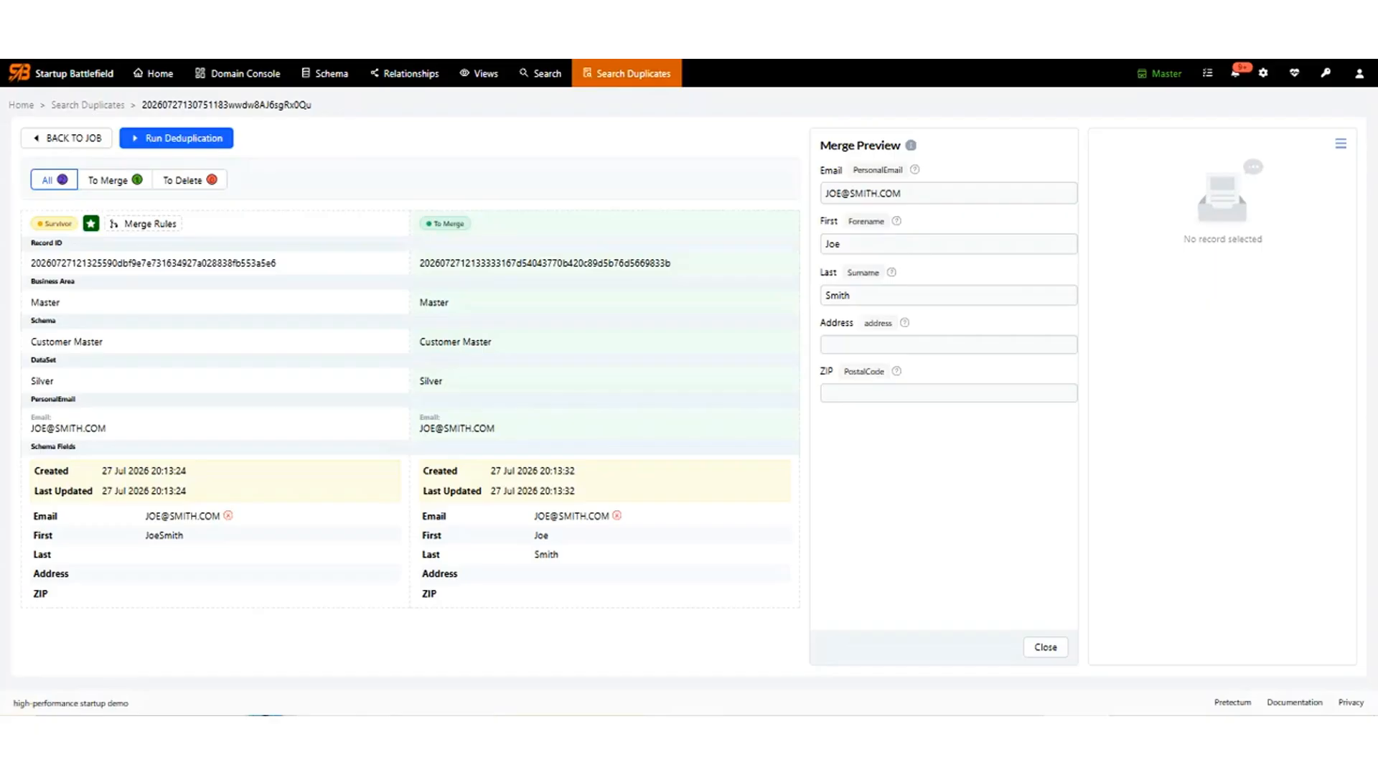
click(179, 138)
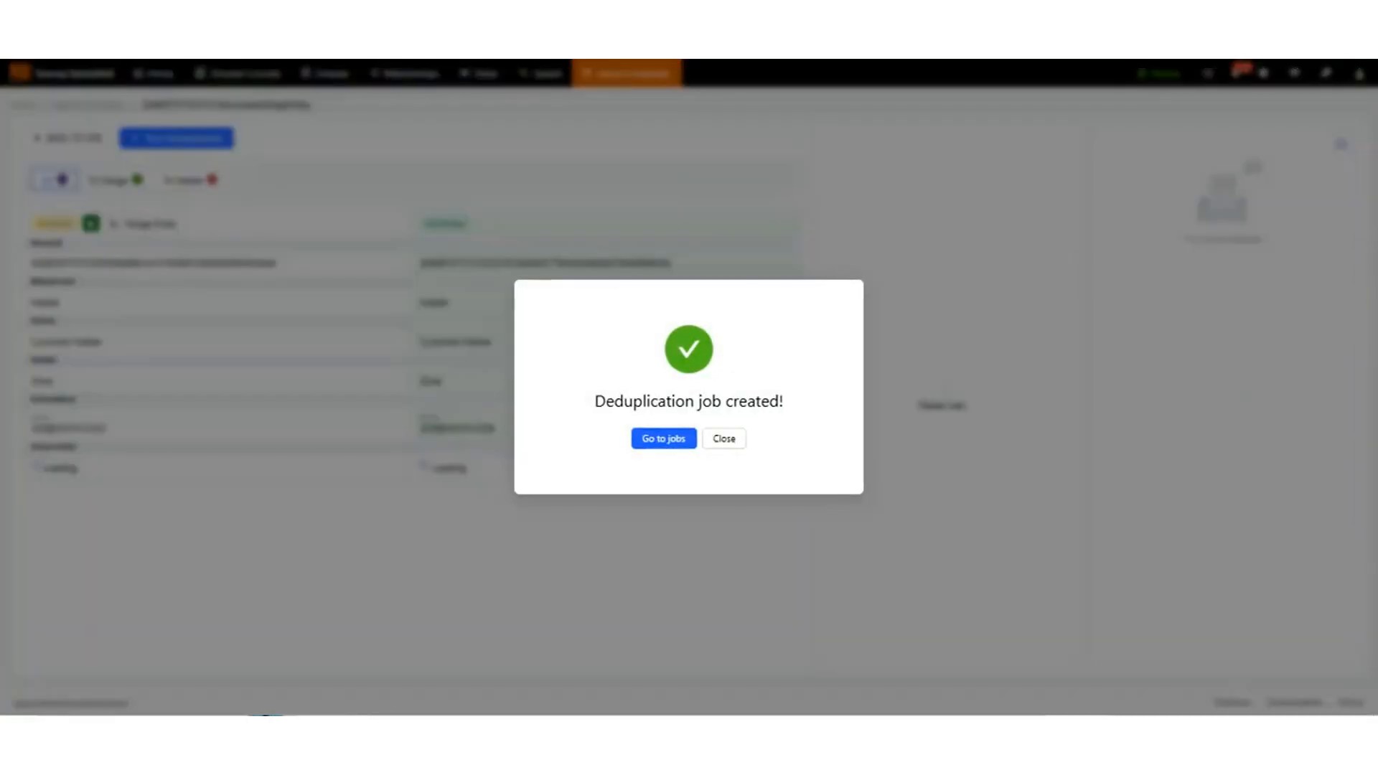
click(724, 439)
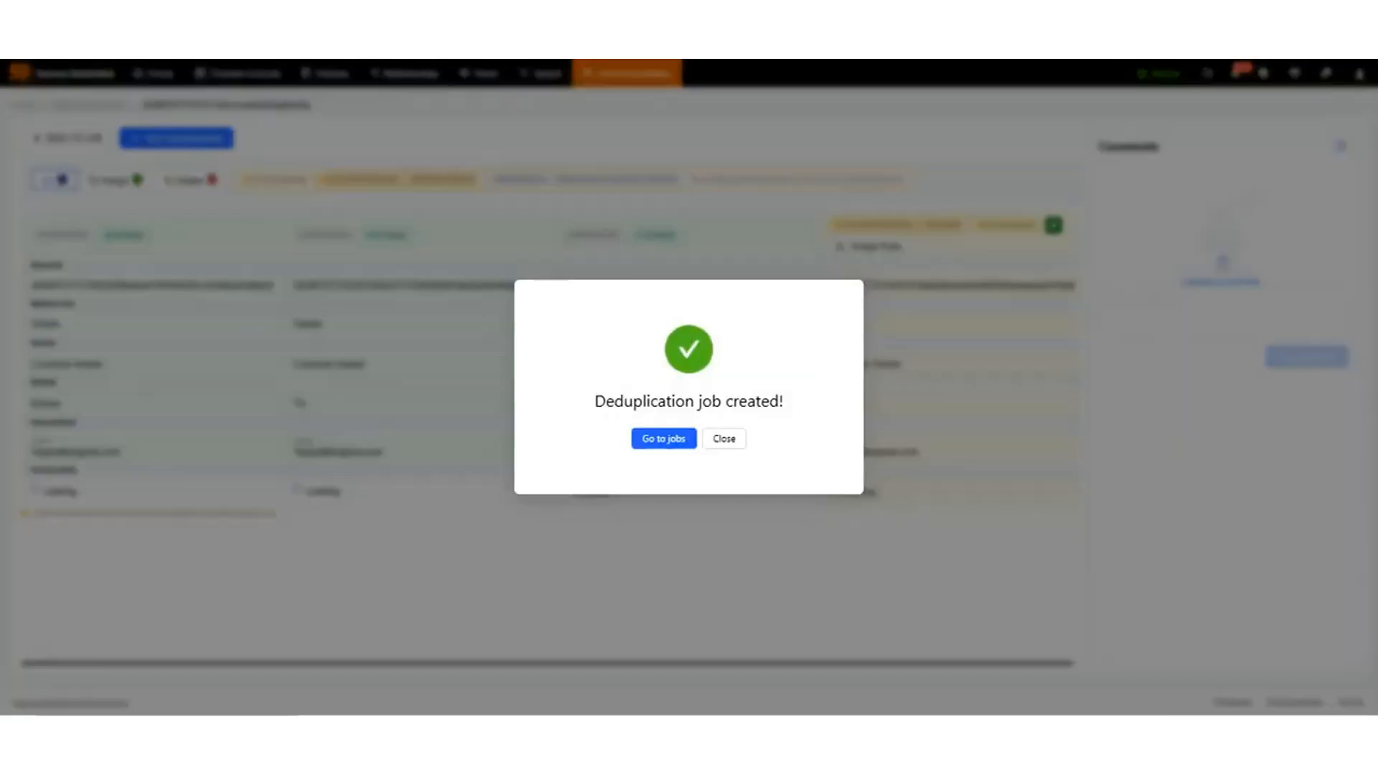
click(664, 439)
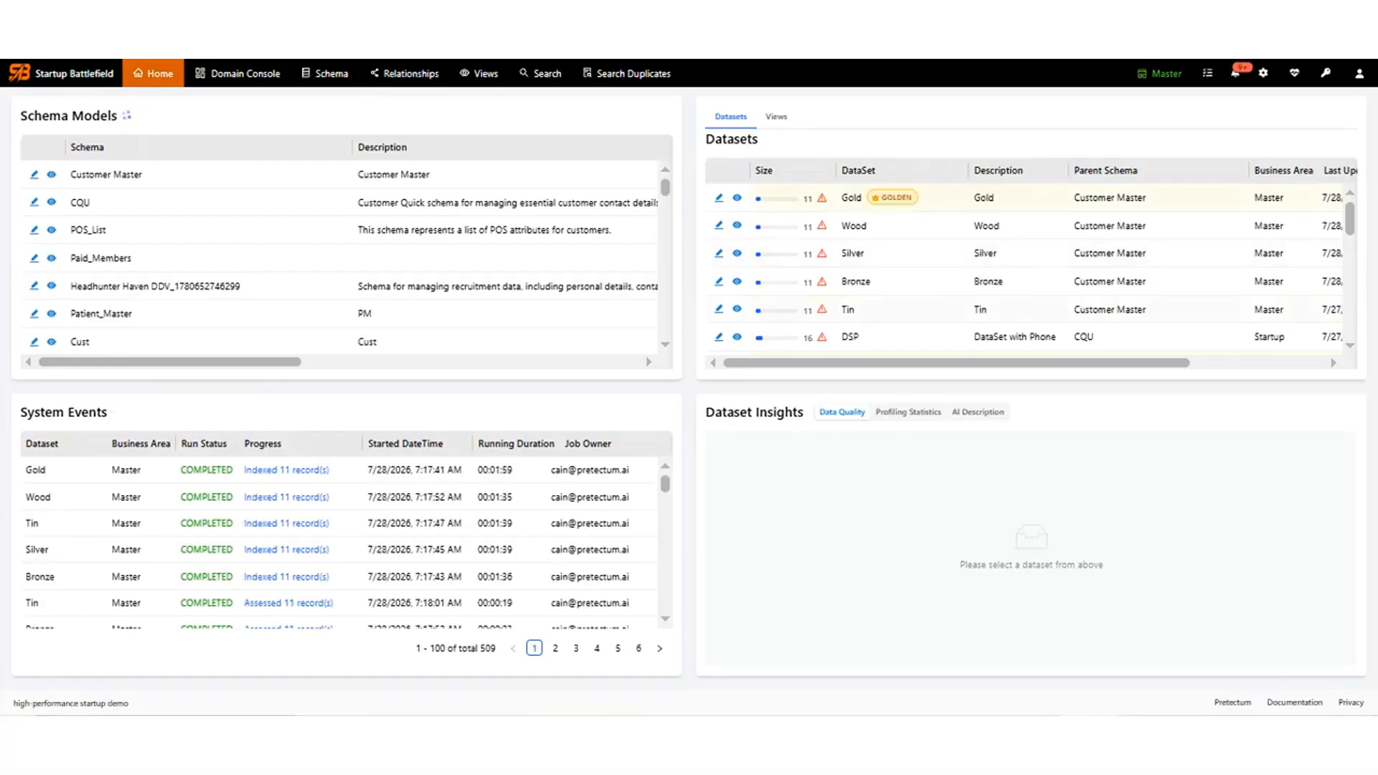
Open the Gold dataset of the Customer Master schema in view mode and open the details of its first record.
click(737, 310)
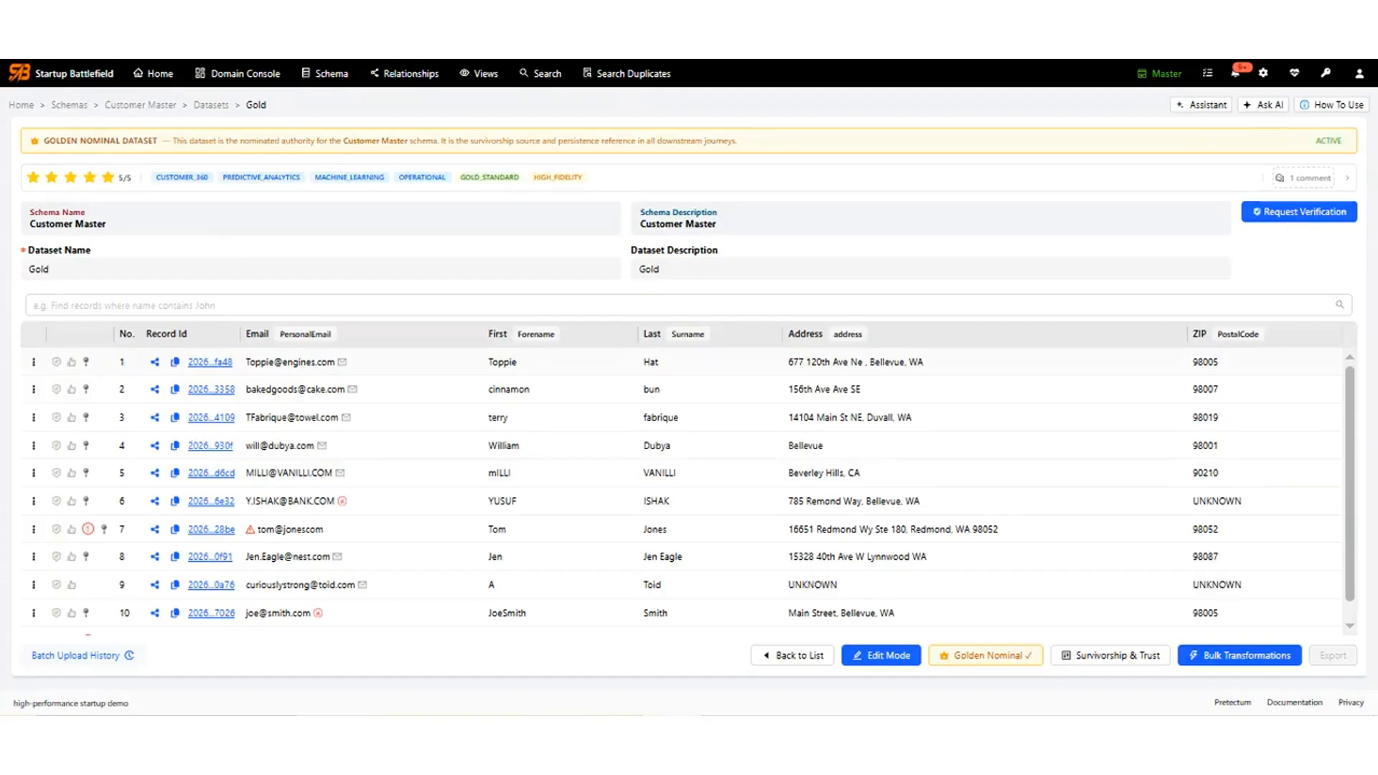
click(211, 362)
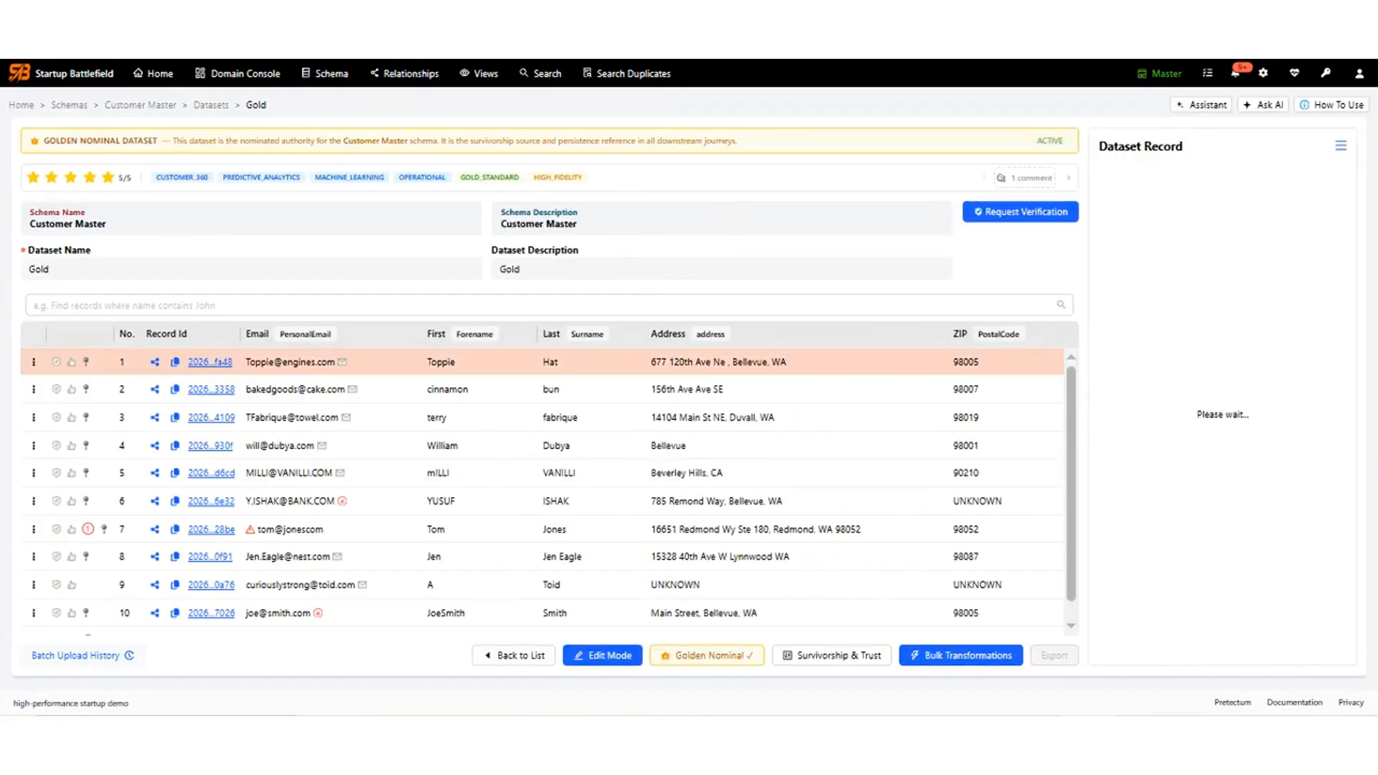